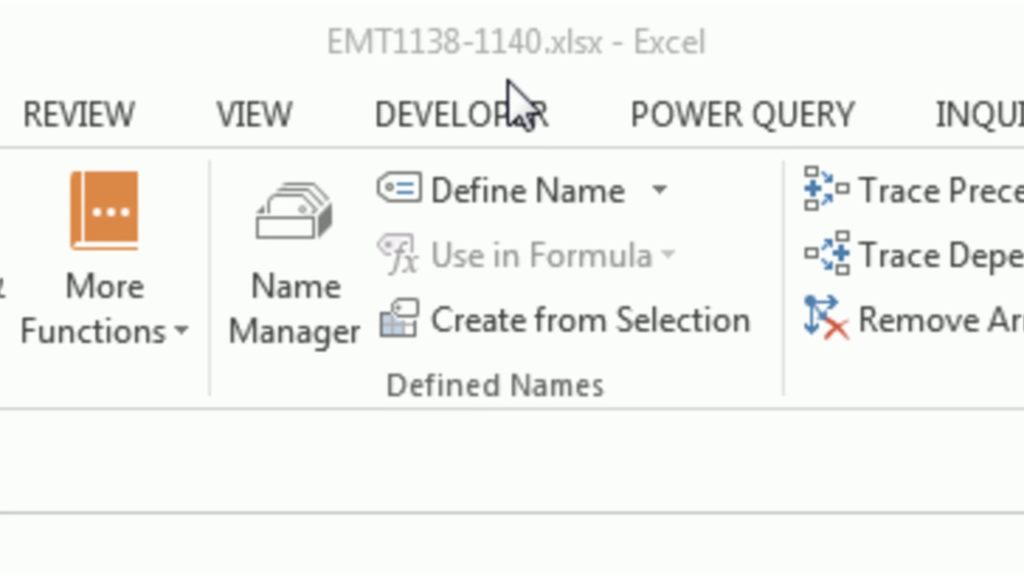
- Review the inputs: $2,000.00 present value, 25 years, 3.00% APR, 12 periods per year
click(511, 80)
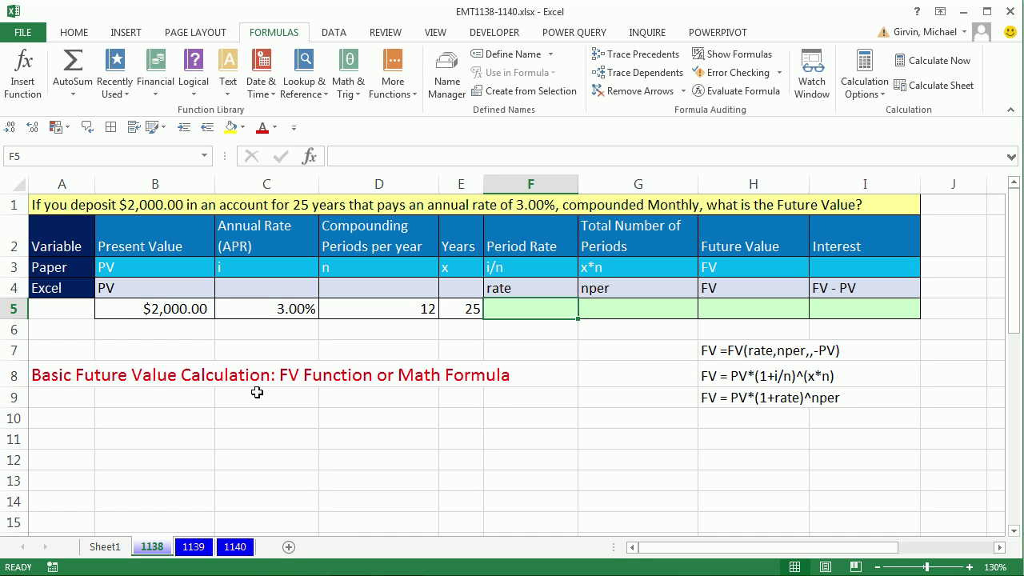
click(120, 312)
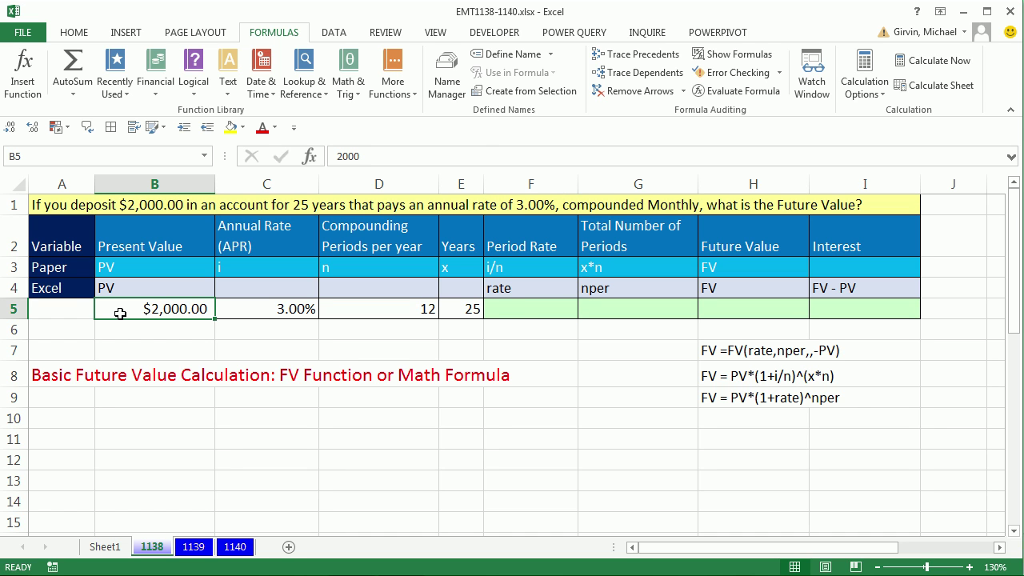
click(462, 312)
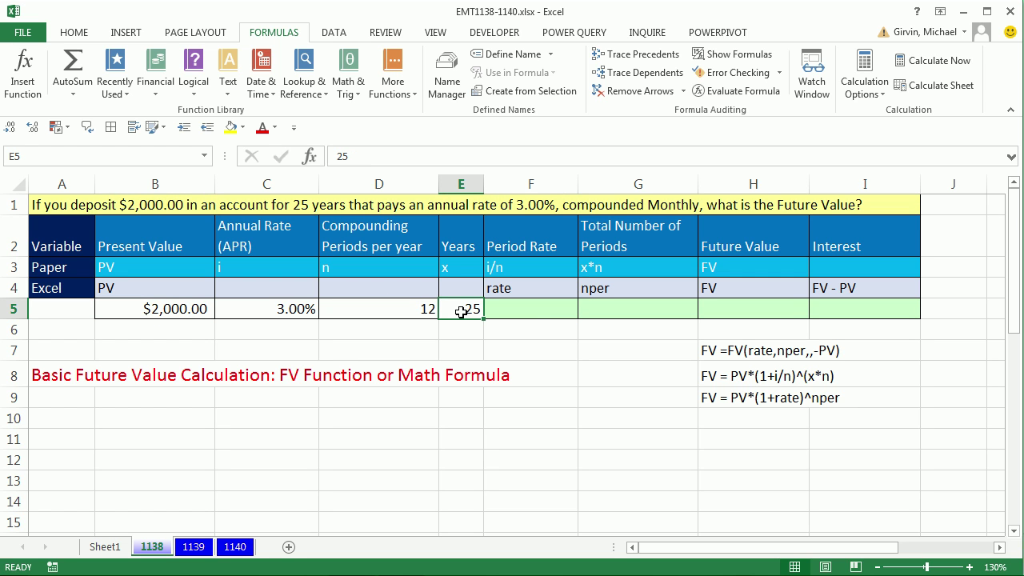
click(288, 307)
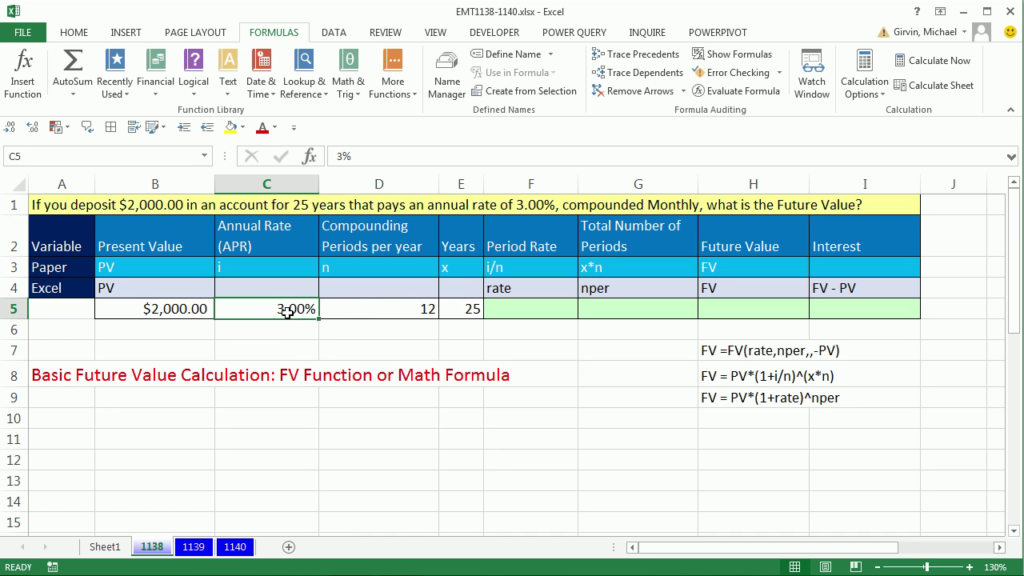
click(355, 308)
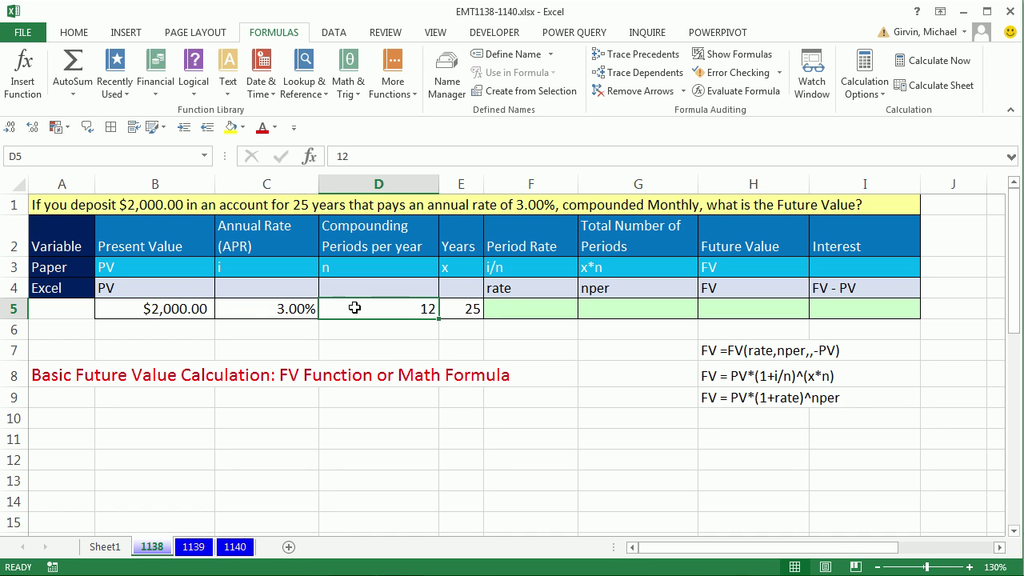
click(718, 313)
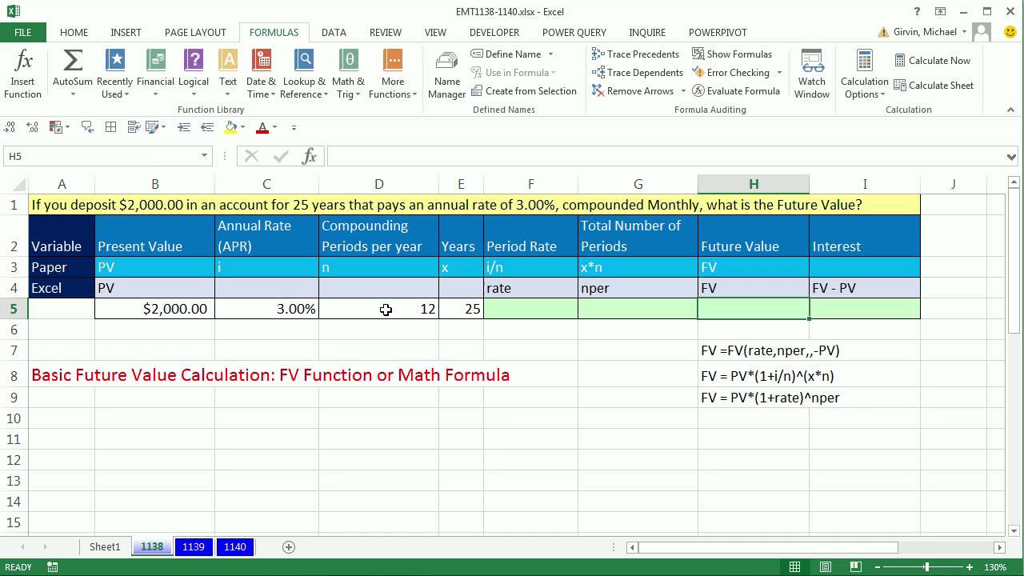
- Check the Period Rate labels (i/n, rate) and the nper label above the result cells
click(461, 271)
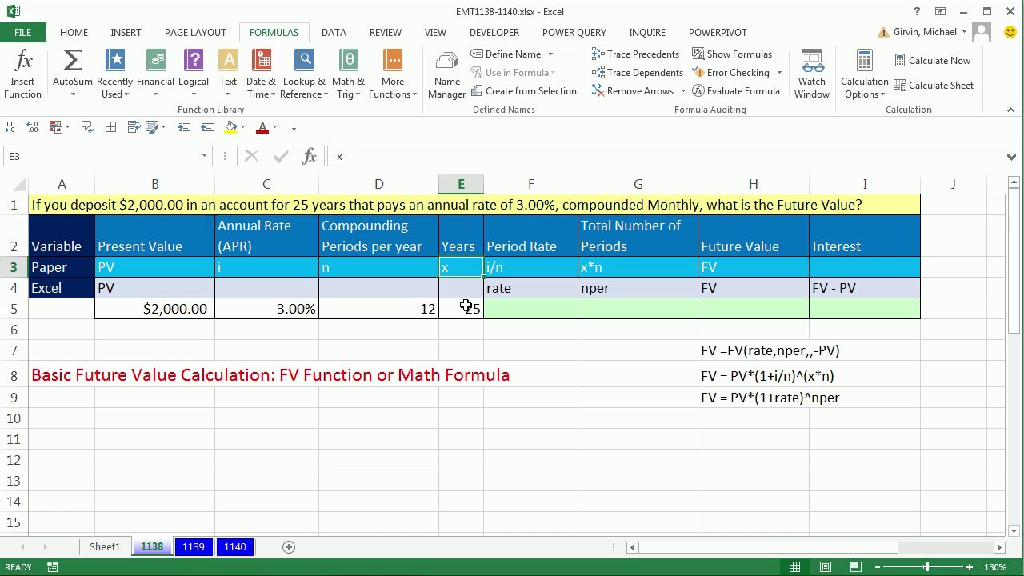
click(464, 310)
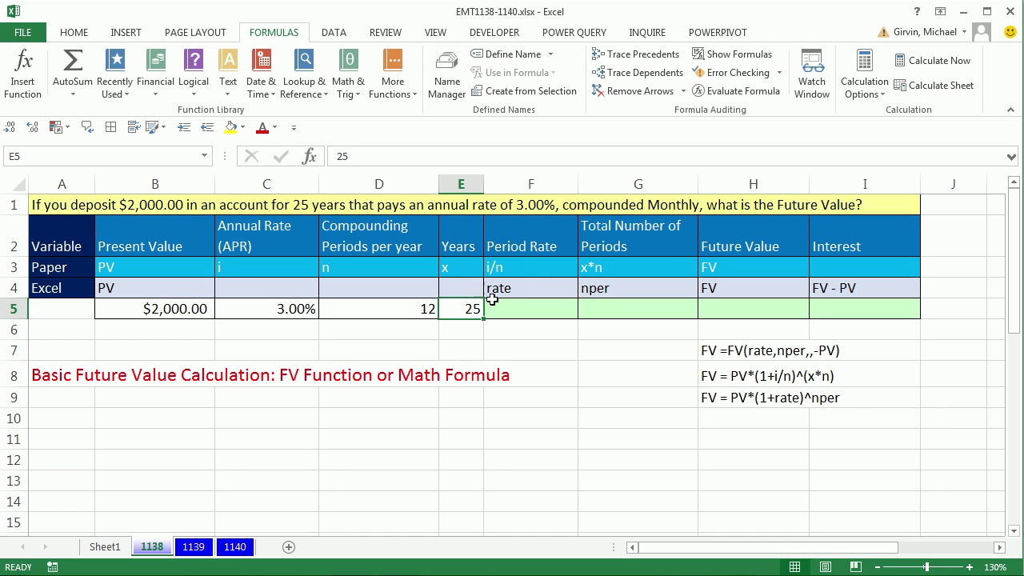
click(536, 247)
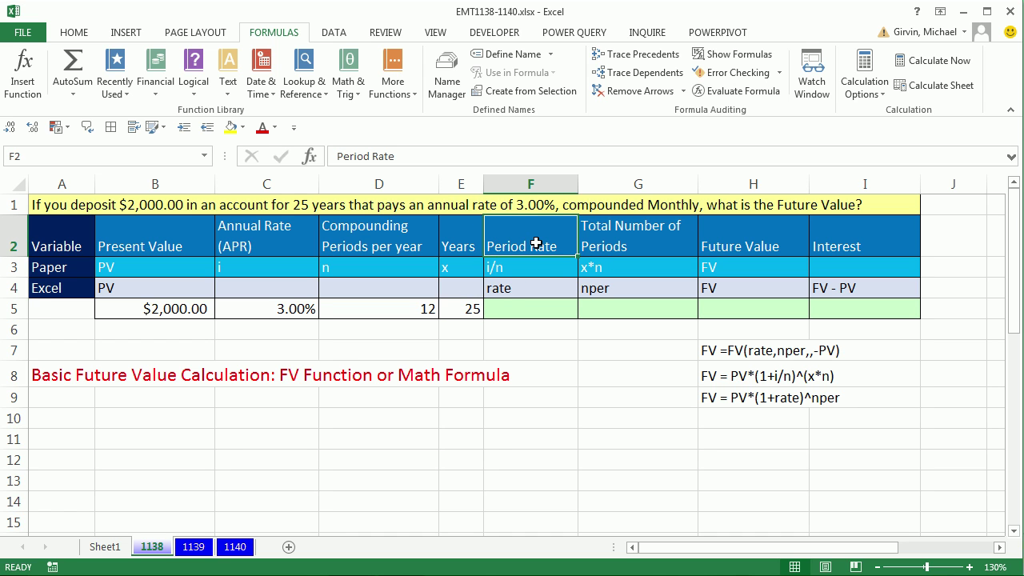
click(539, 268)
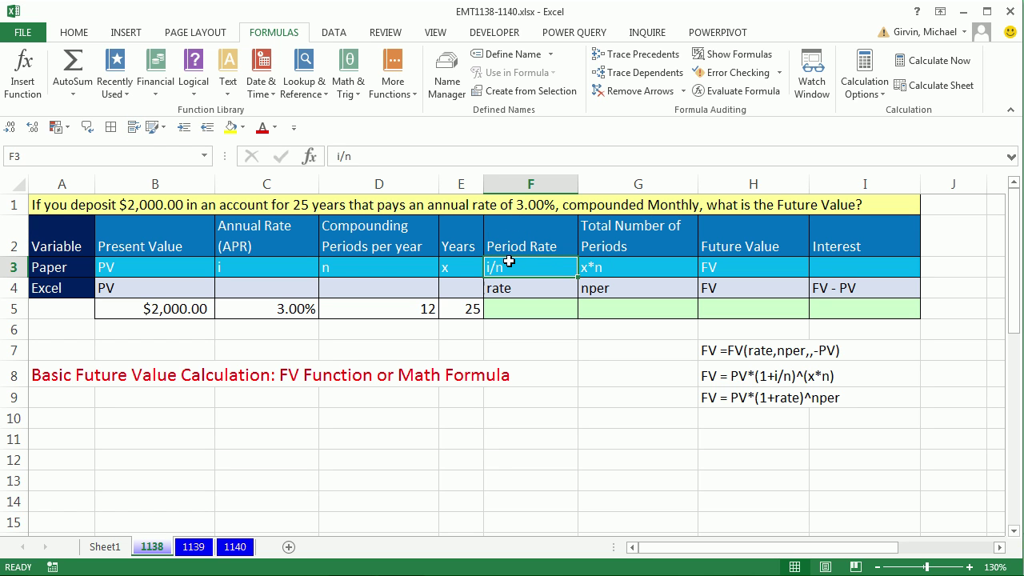
click(519, 288)
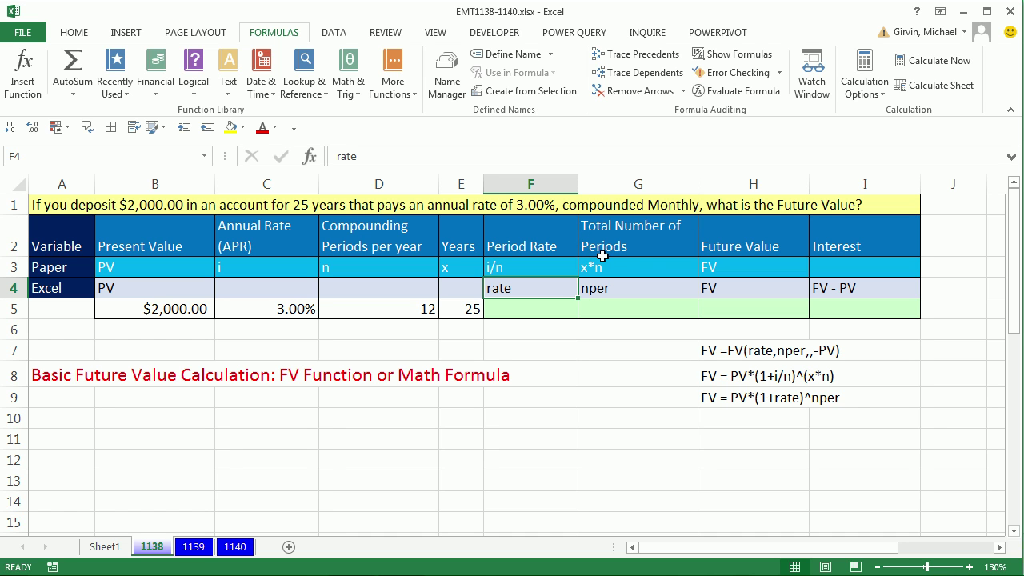
click(627, 291)
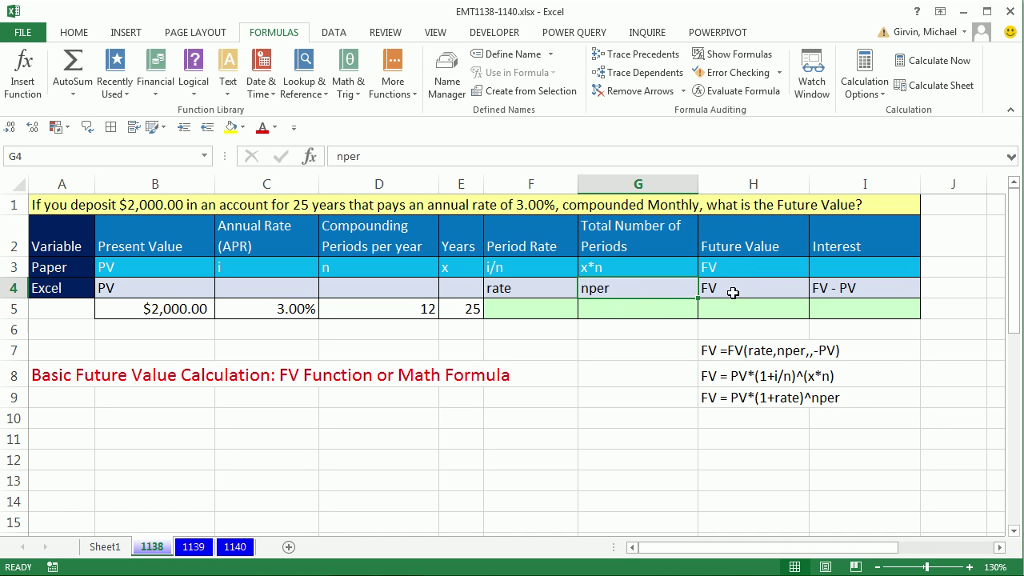
click(528, 310)
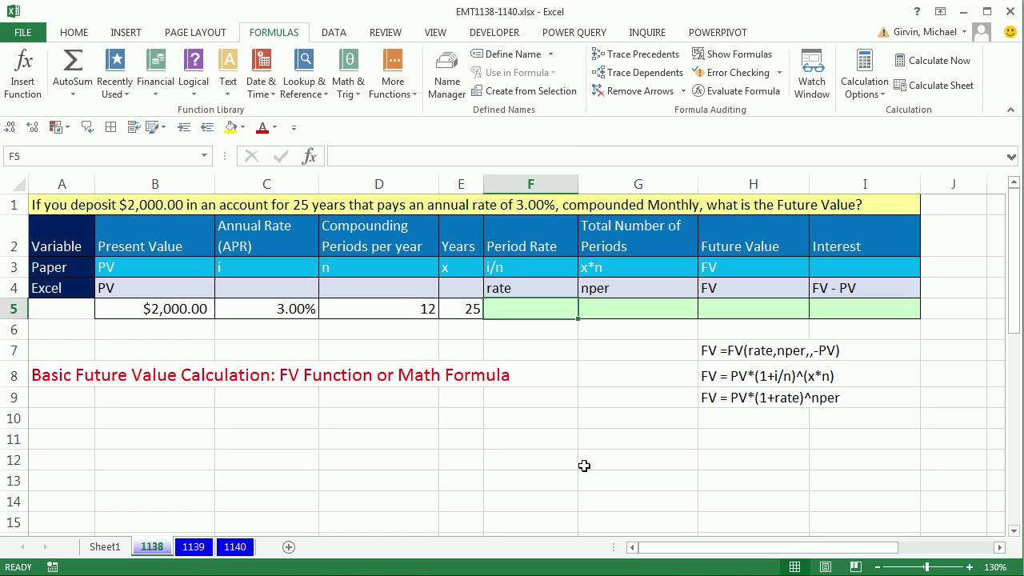
click(744, 308)
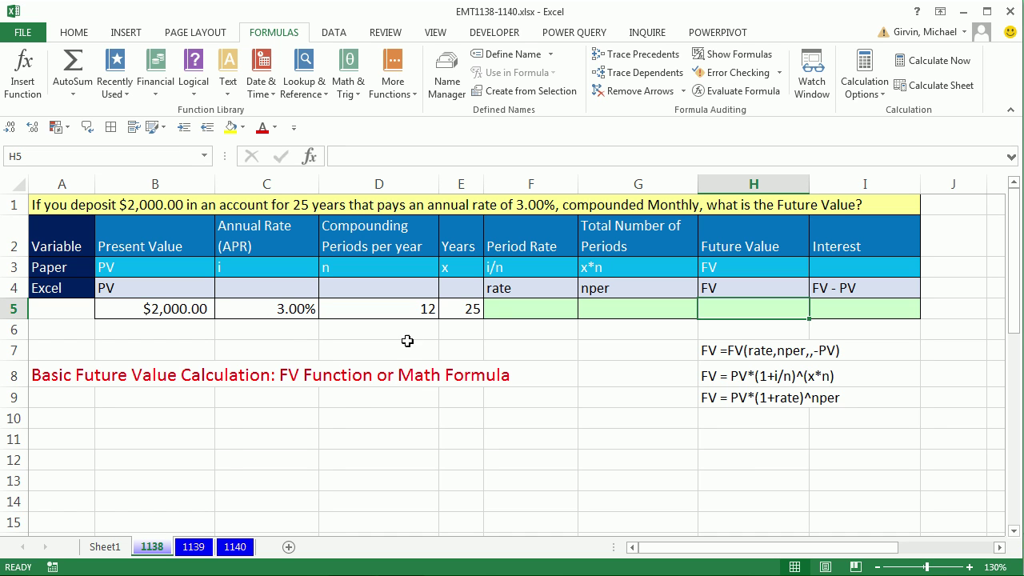
- Enter =C5/D5 in F5 to get the 0.25% period rate
click(501, 312)
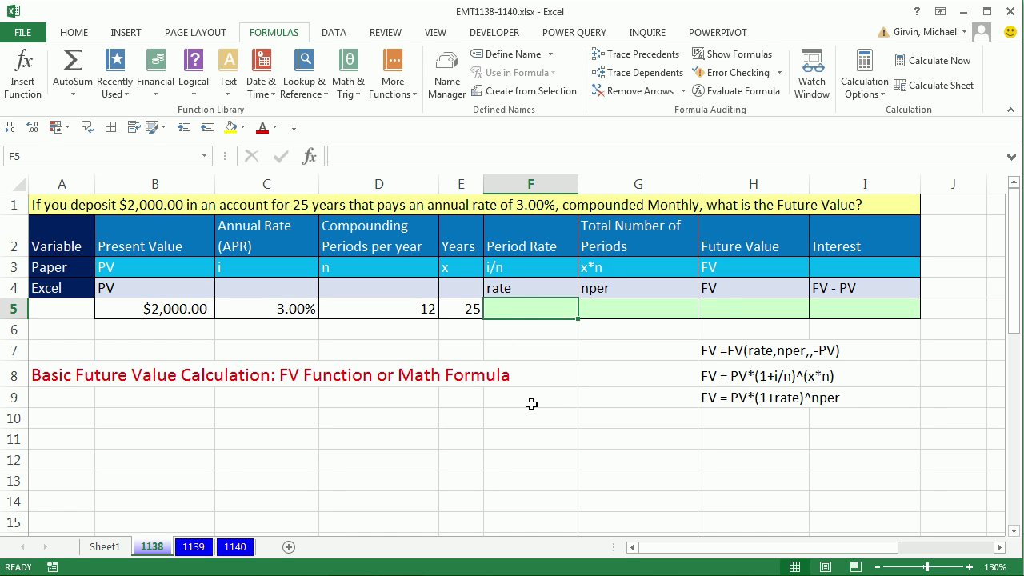
text(=)
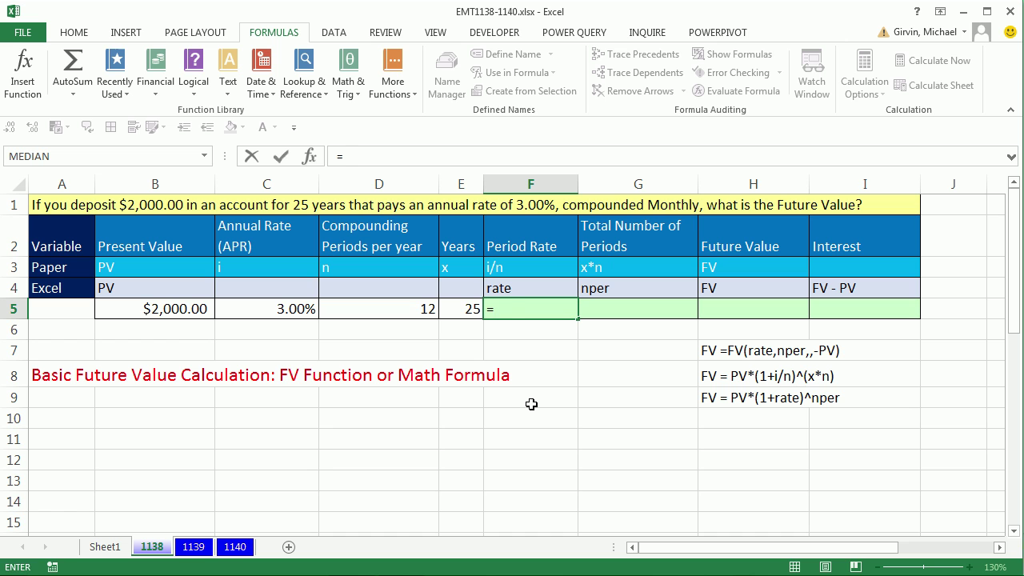
key(Left)
key(Left)
key(Left)
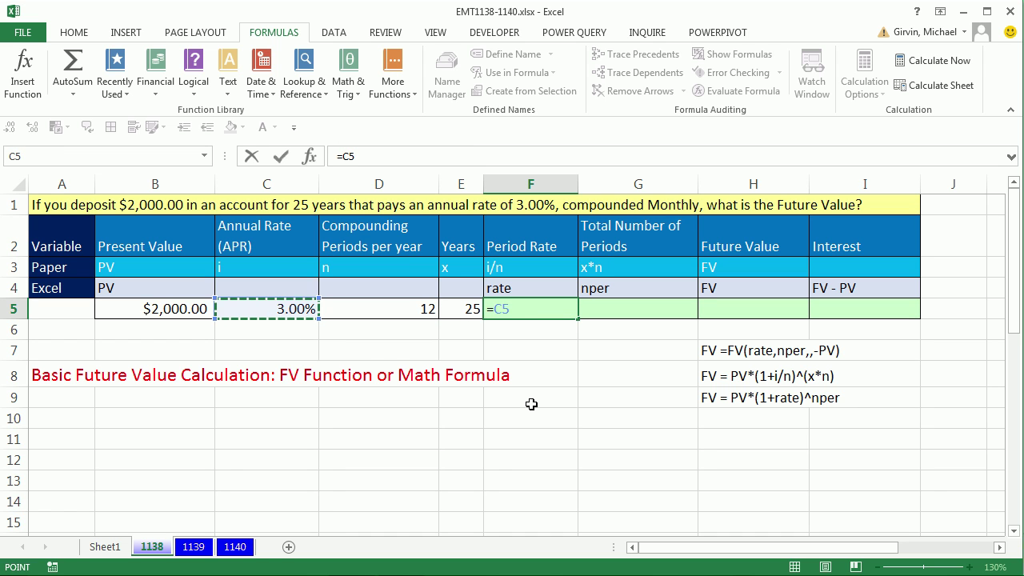
text(/)
key(Left)
key(Left)
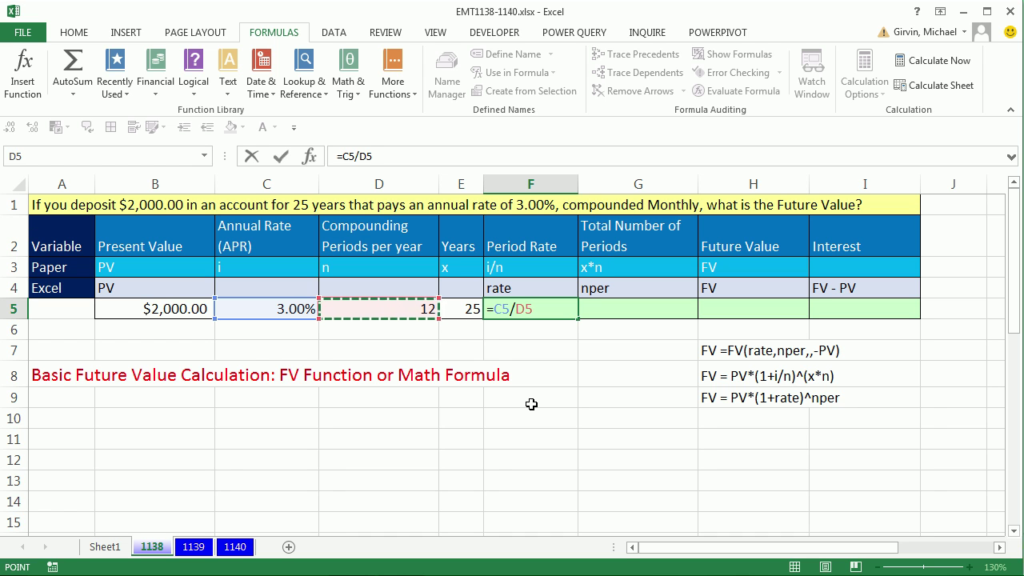
key(Tab)
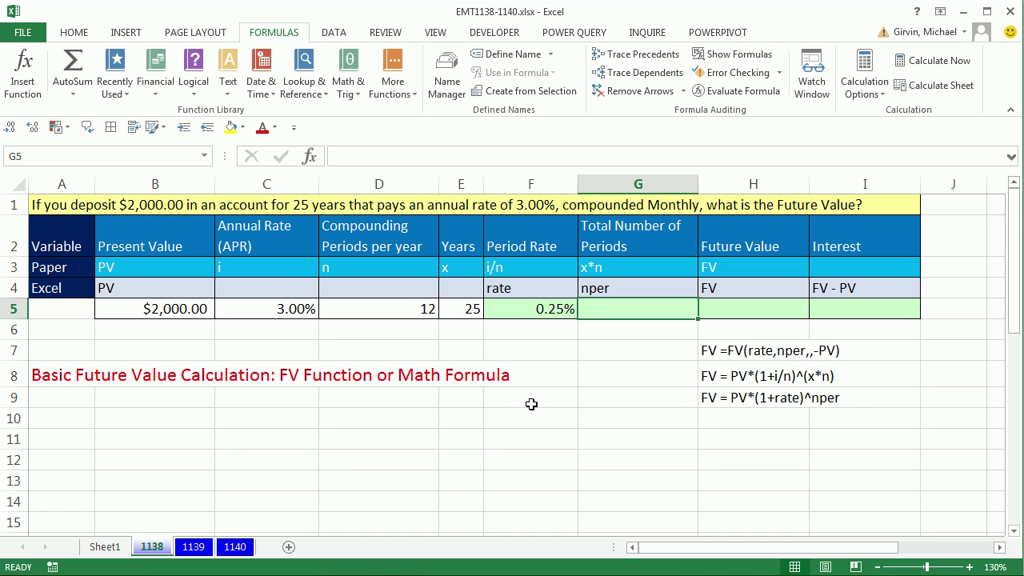
- Enter =E5*D5 in G5 to get 300 total periods
text(=)
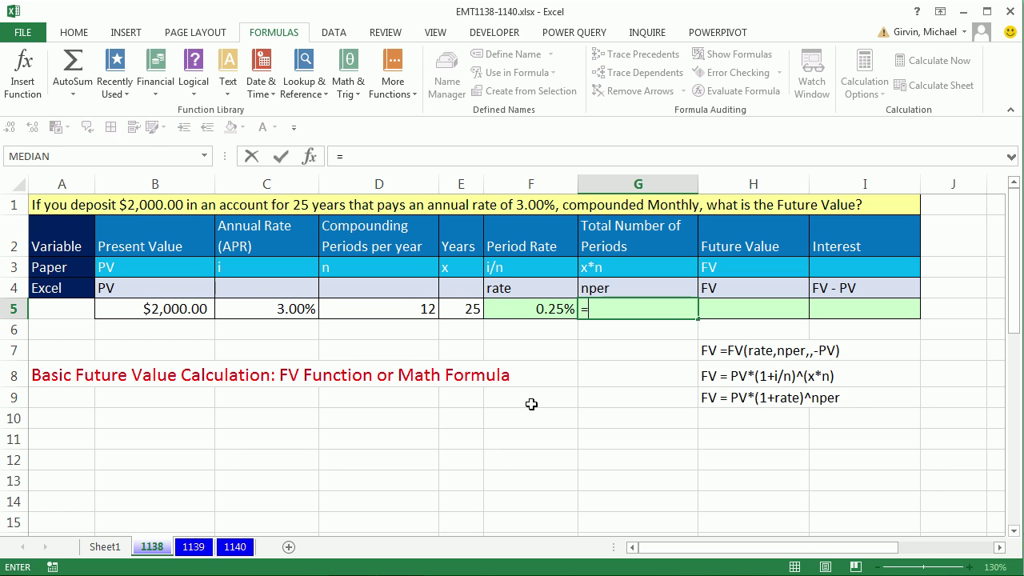
key(Left)
key(Left)
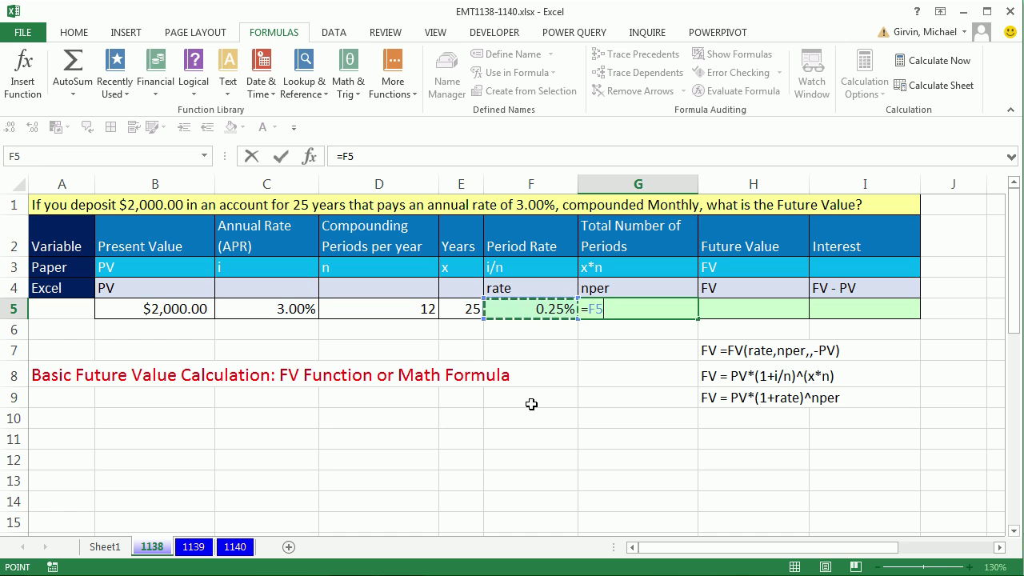
text(*)
key(Left)
key(Left)
key(Left)
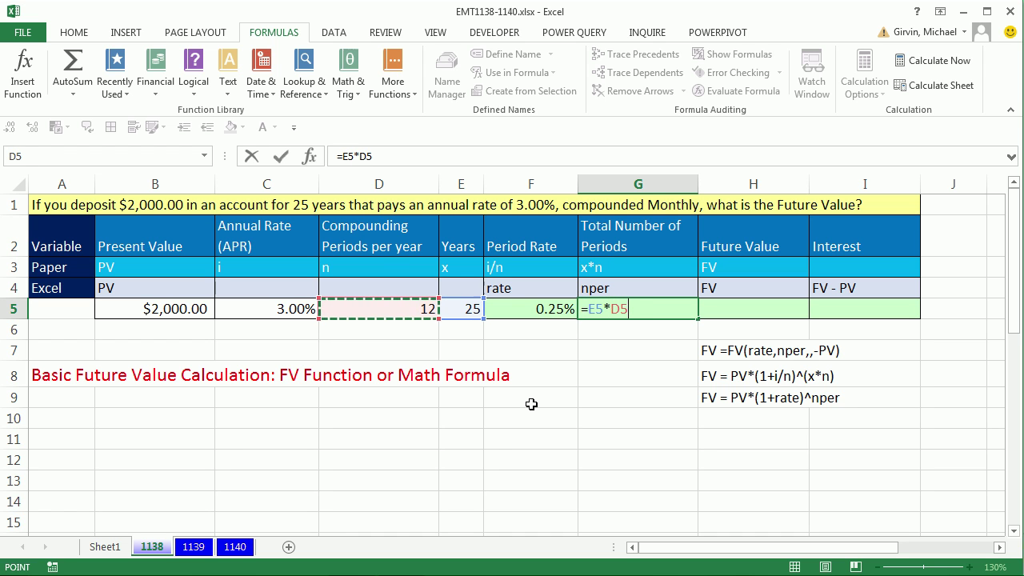
key(Tab)
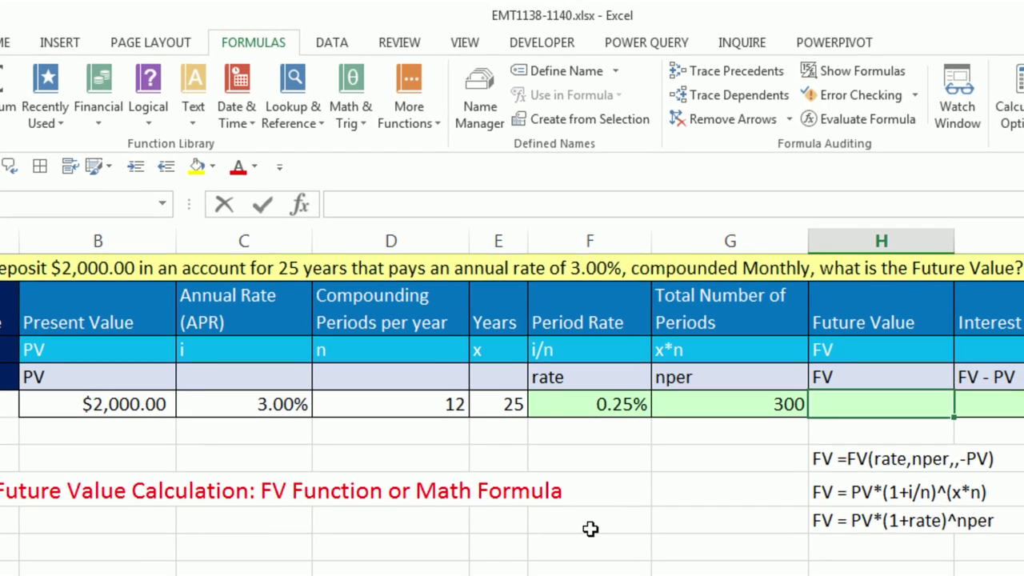
- Enter =FV(F5,G5,,-B5) in H5, returning $4,230.04
text(=fv)
key(Tab)
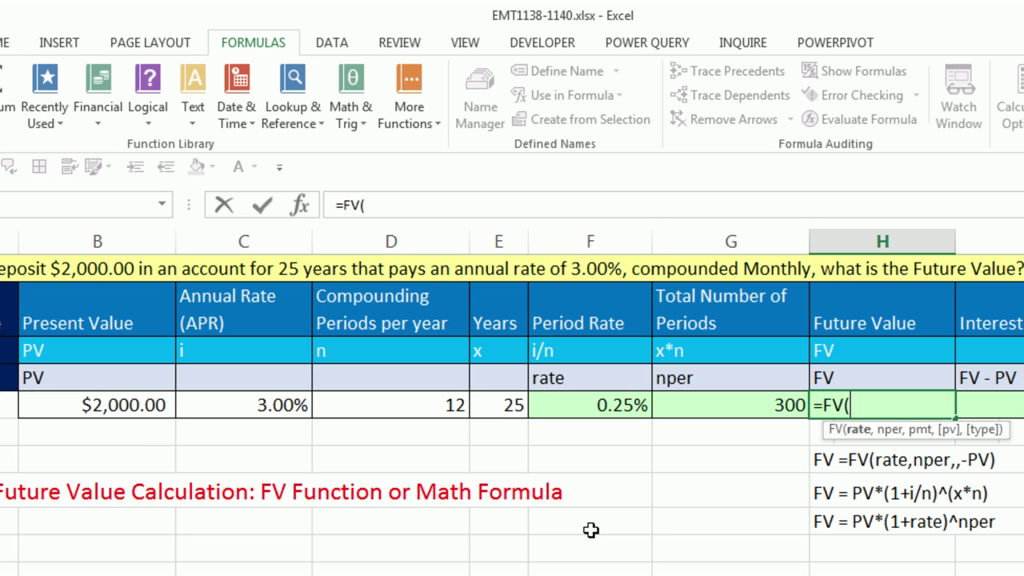
key(Left)
key(Left)
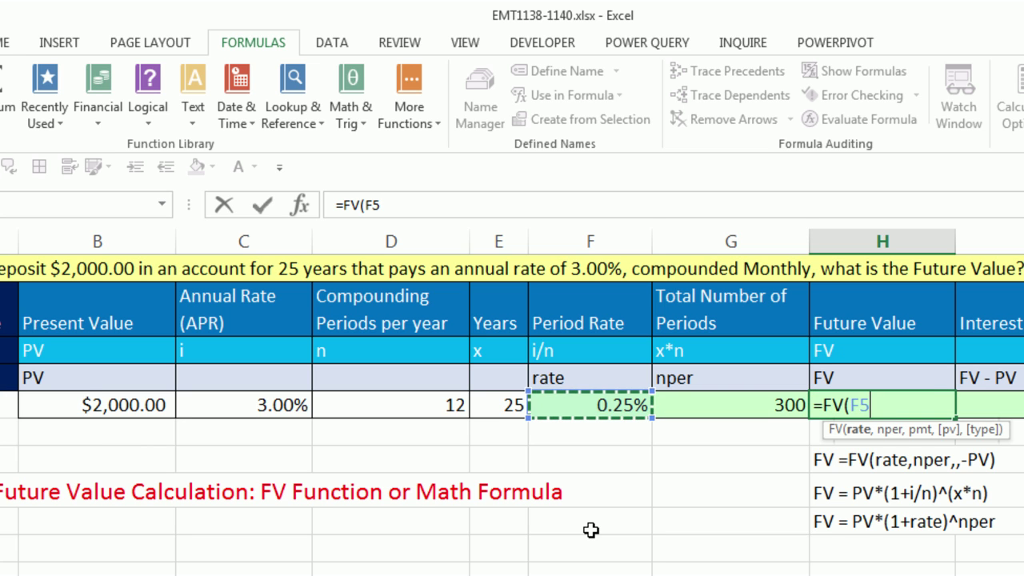
text(,)
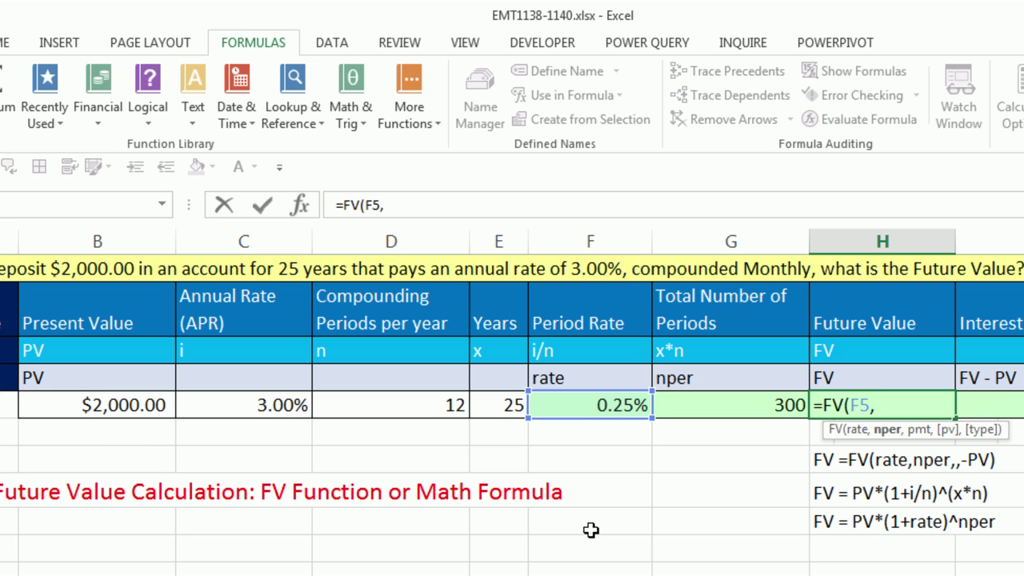
key(Left)
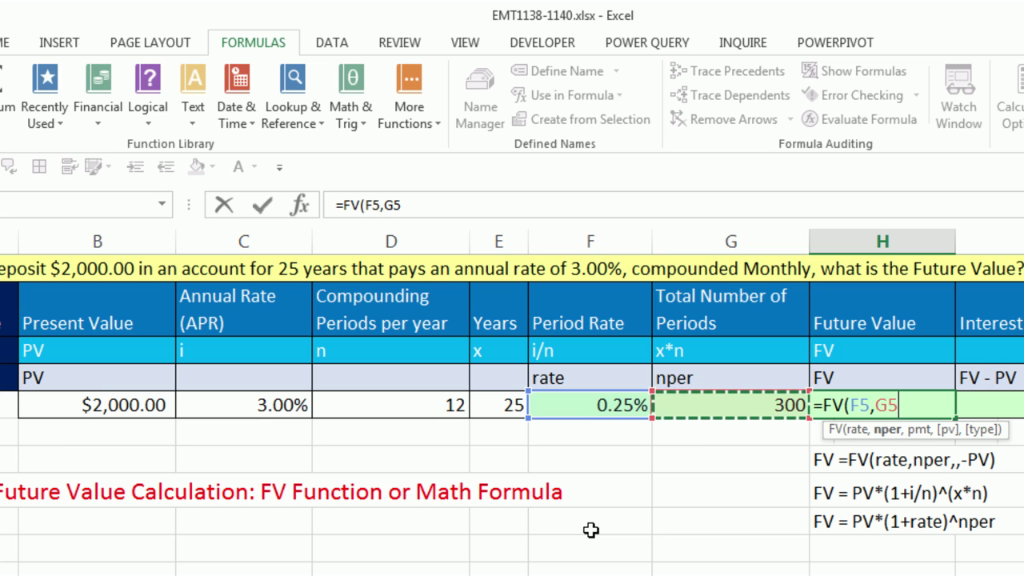
text(,)
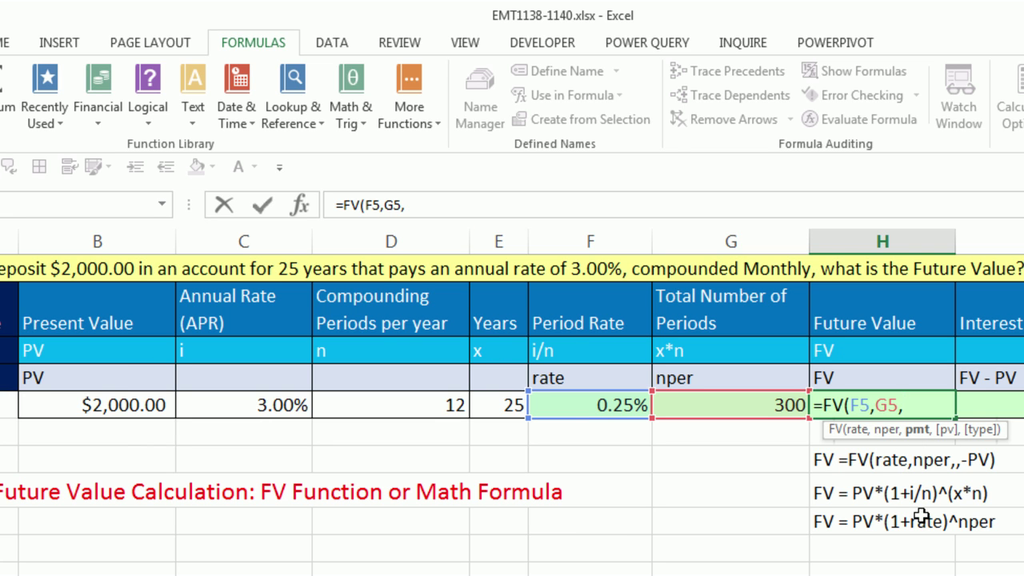
text(,)
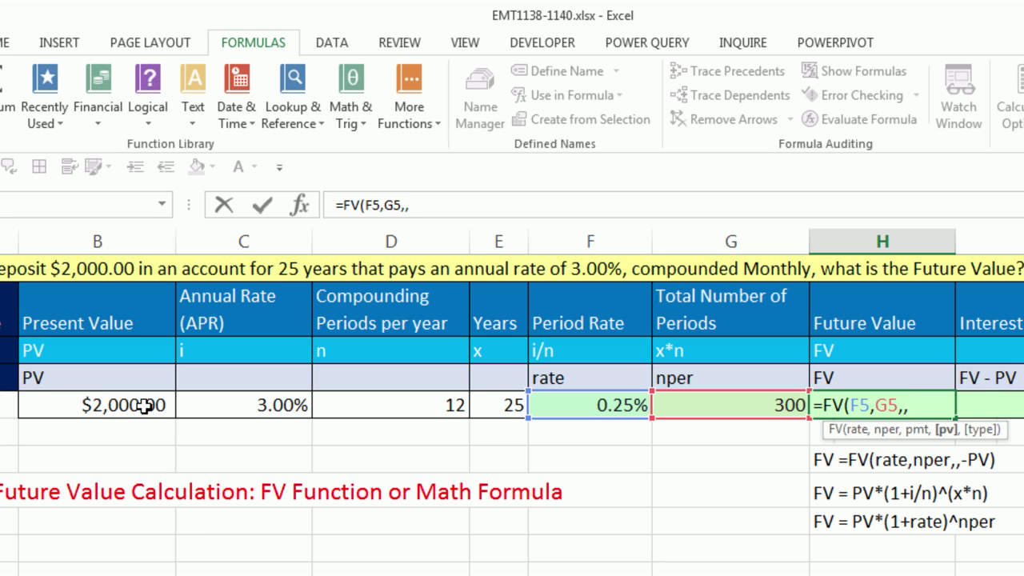
text(-)
click(128, 405)
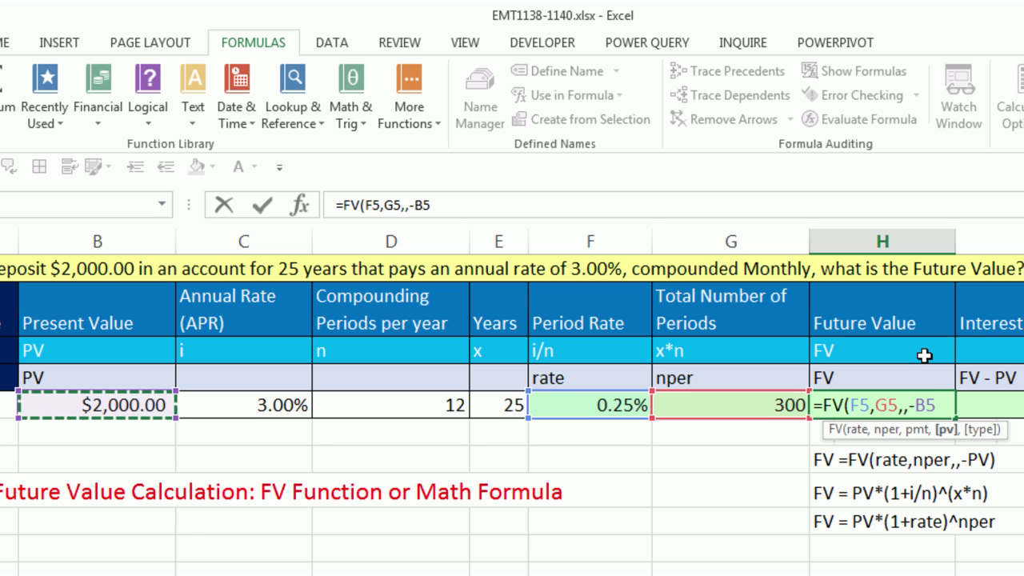
text())
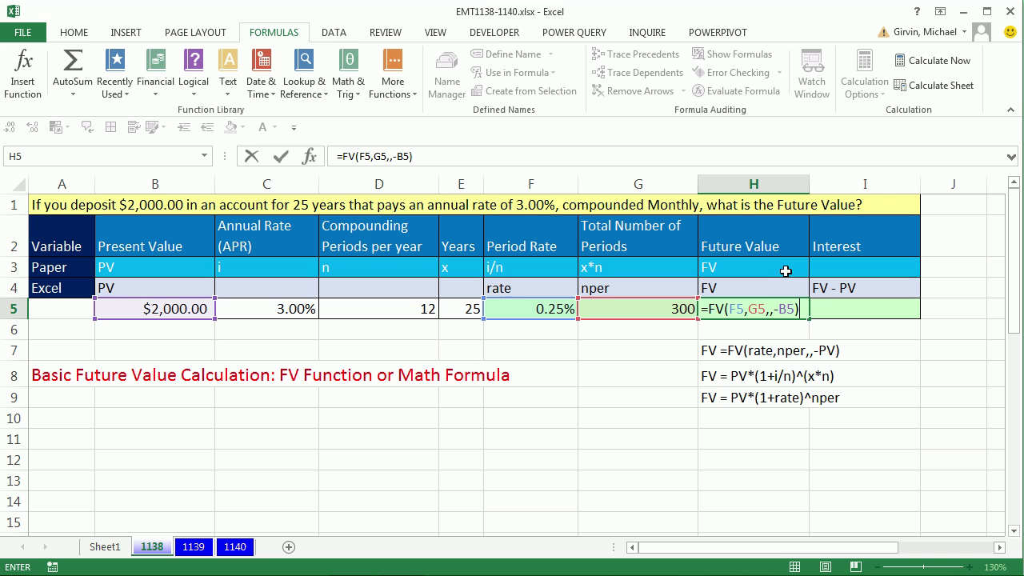
key(Tab)
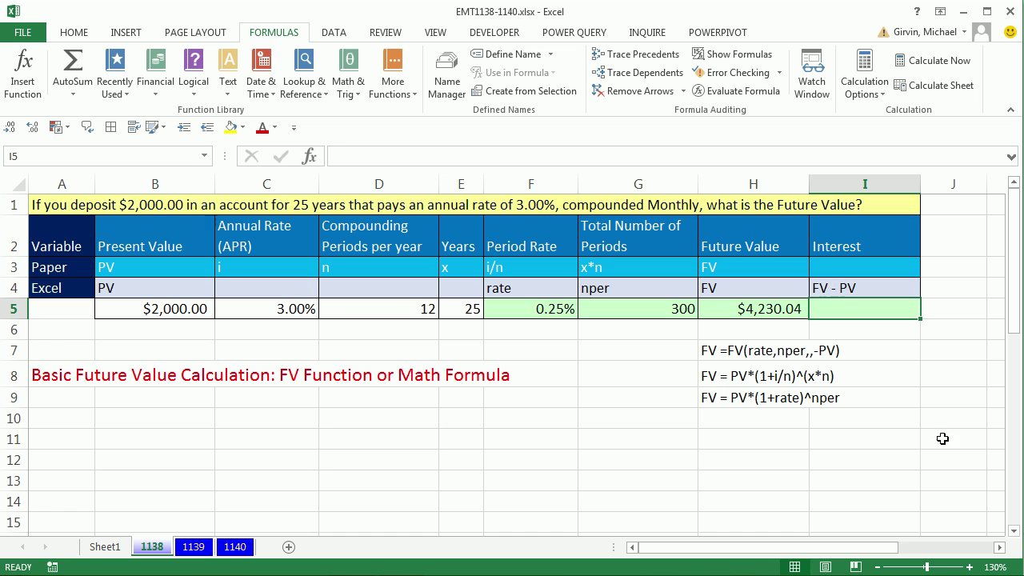
- Enter =H5-B5 in I5 so the interest reads $2,230.04
text(=)
key(Left)
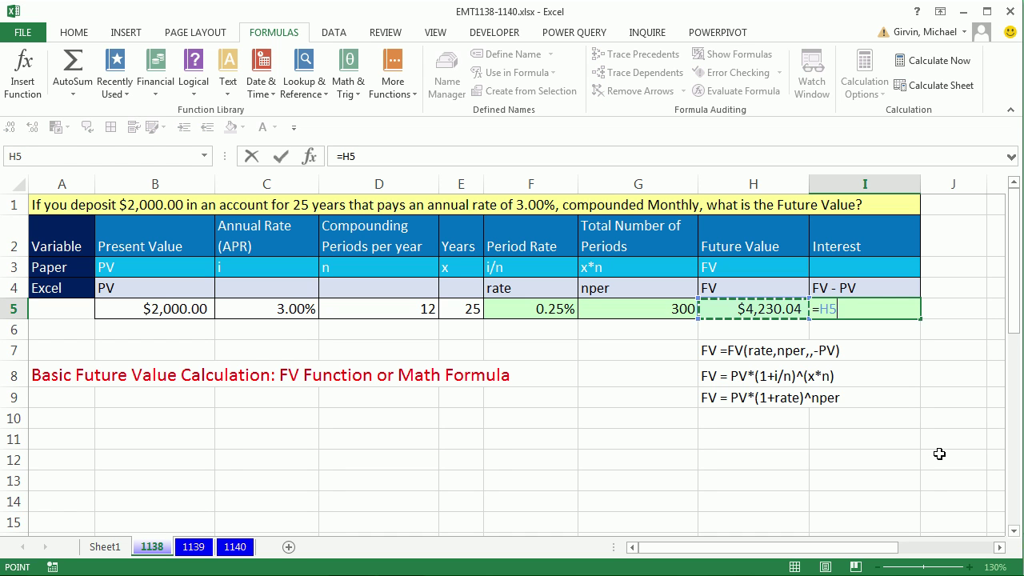
text(-)
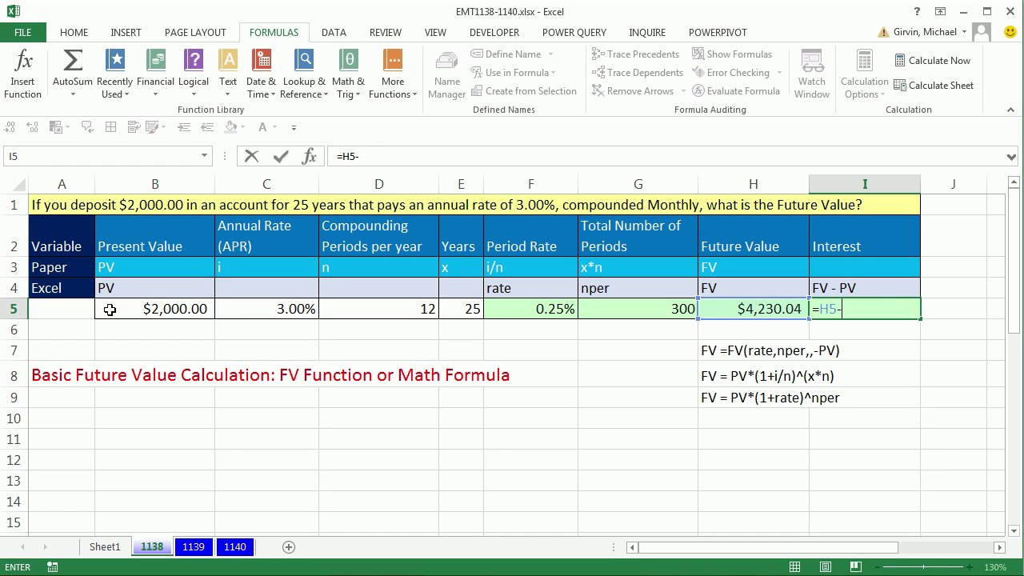
click(112, 310)
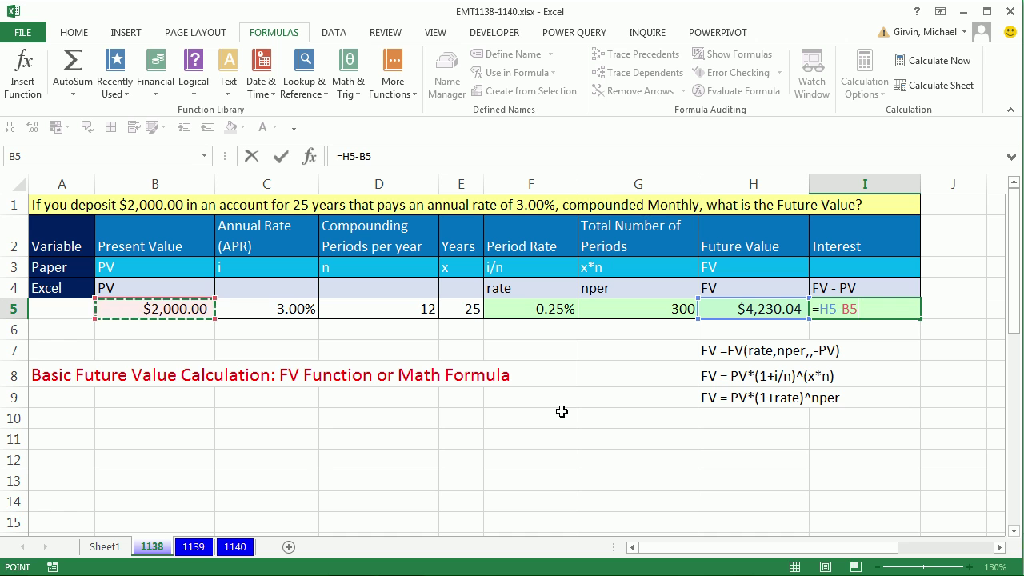
key(Return)
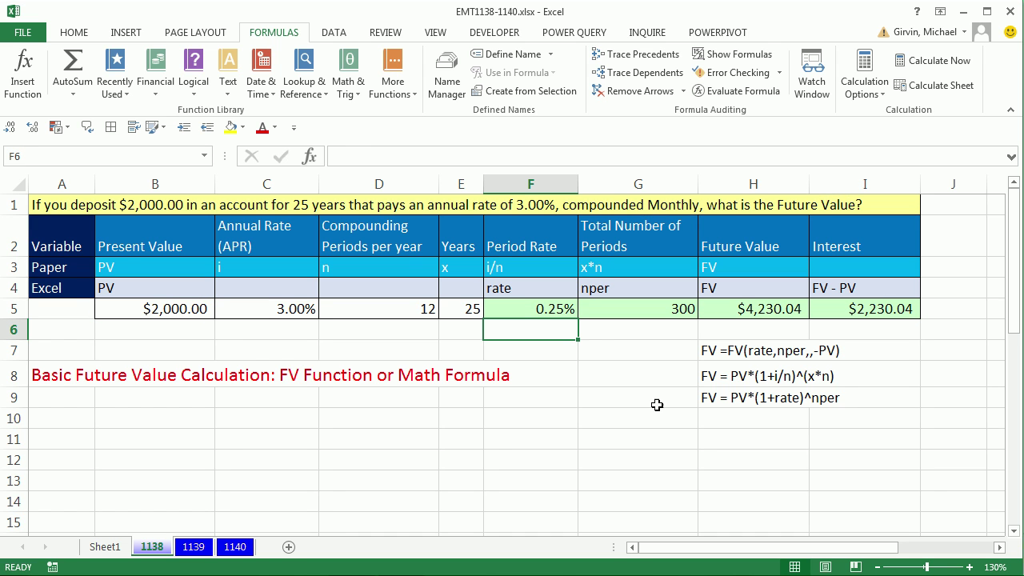
click(736, 329)
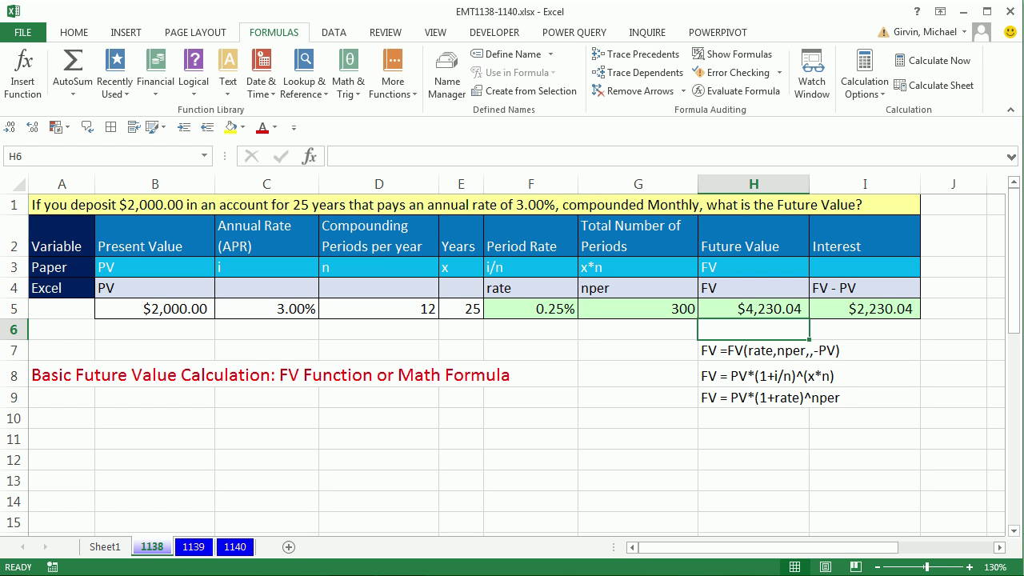
- Build the growth formula B5*(1+F5)^G5 in H6, which errors with #REF! from a B58 typo
text(=)
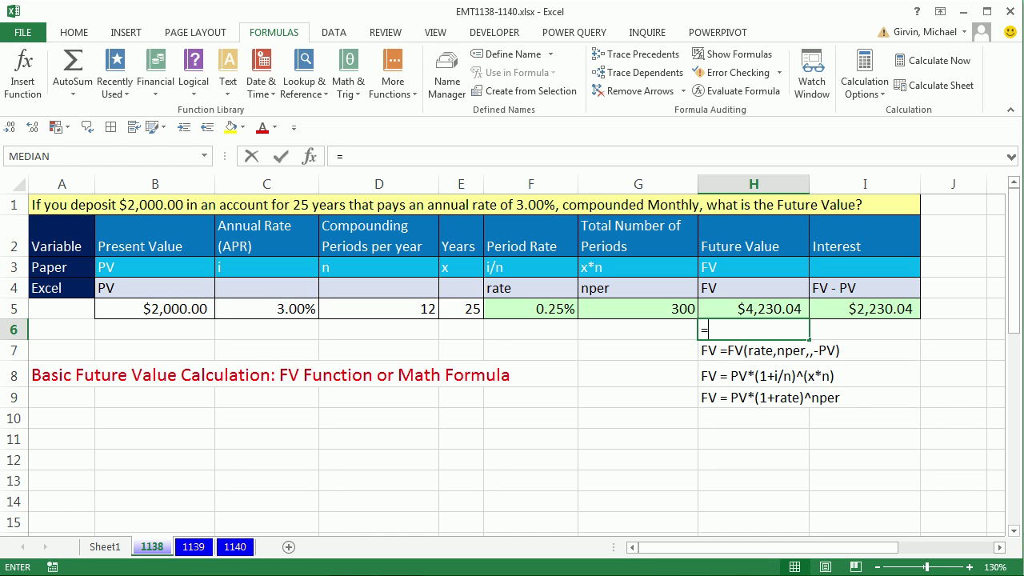
click(184, 309)
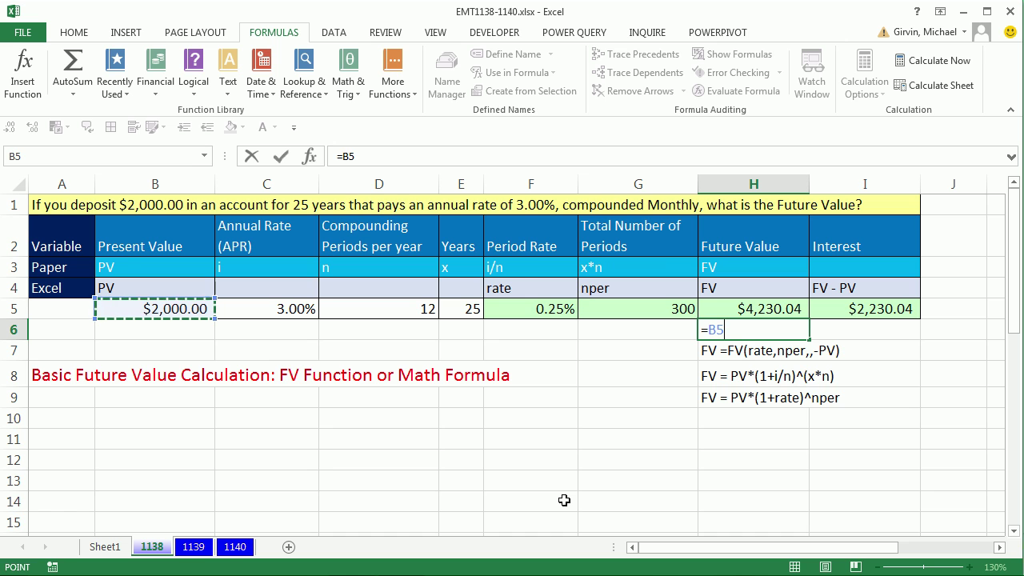
text(8(1+)
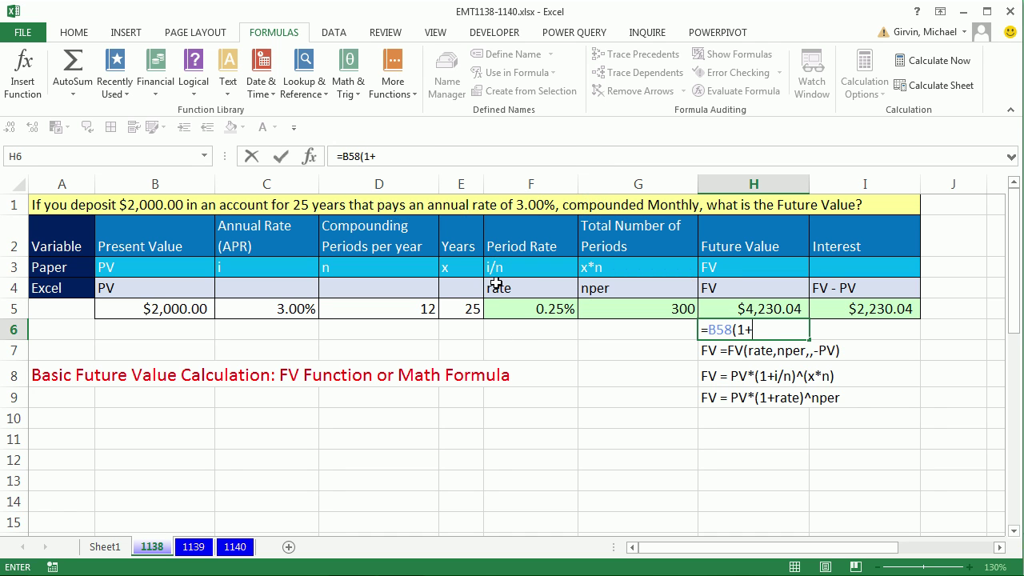
click(531, 316)
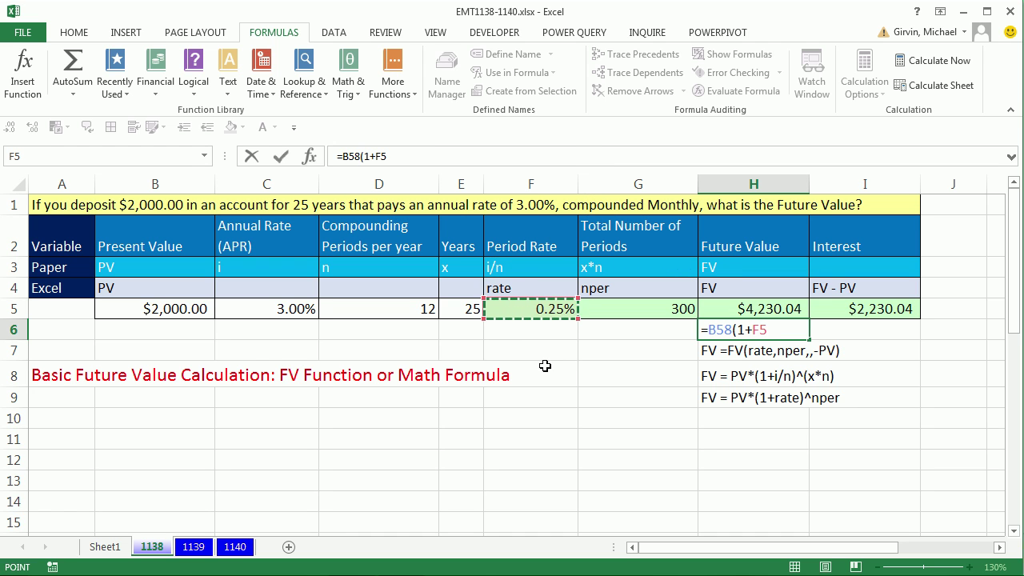
text()^)
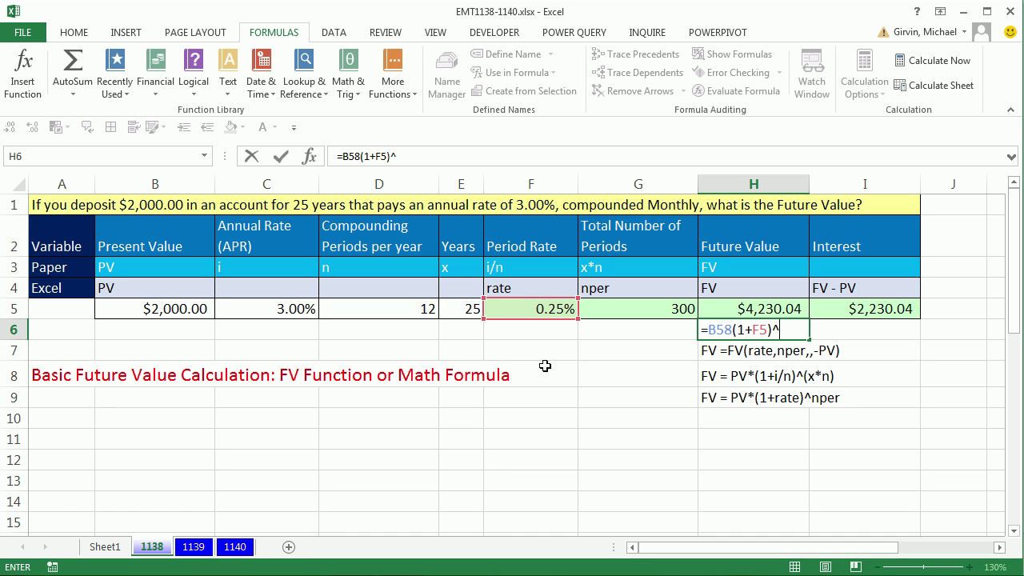
click(609, 304)
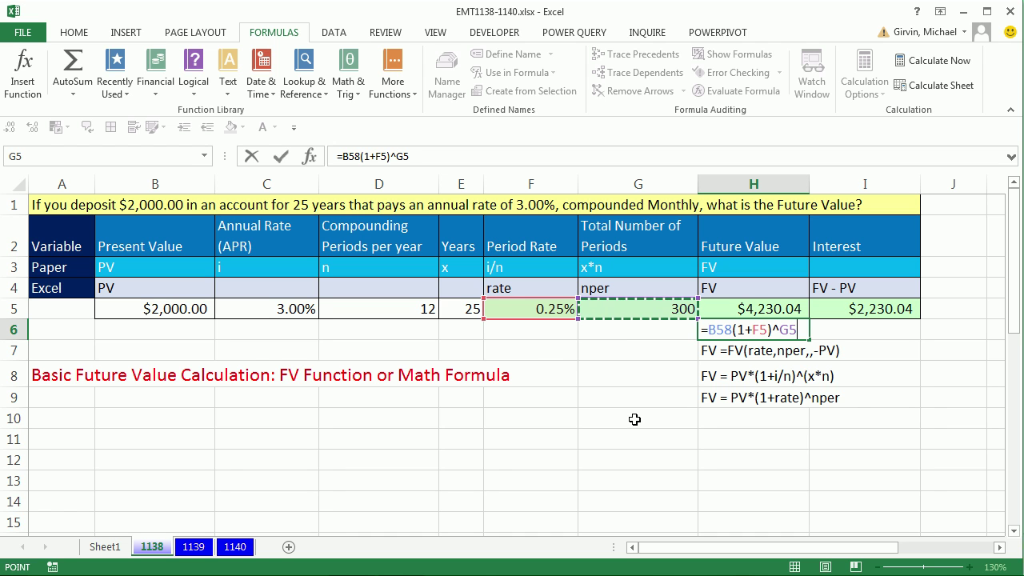
key(Return)
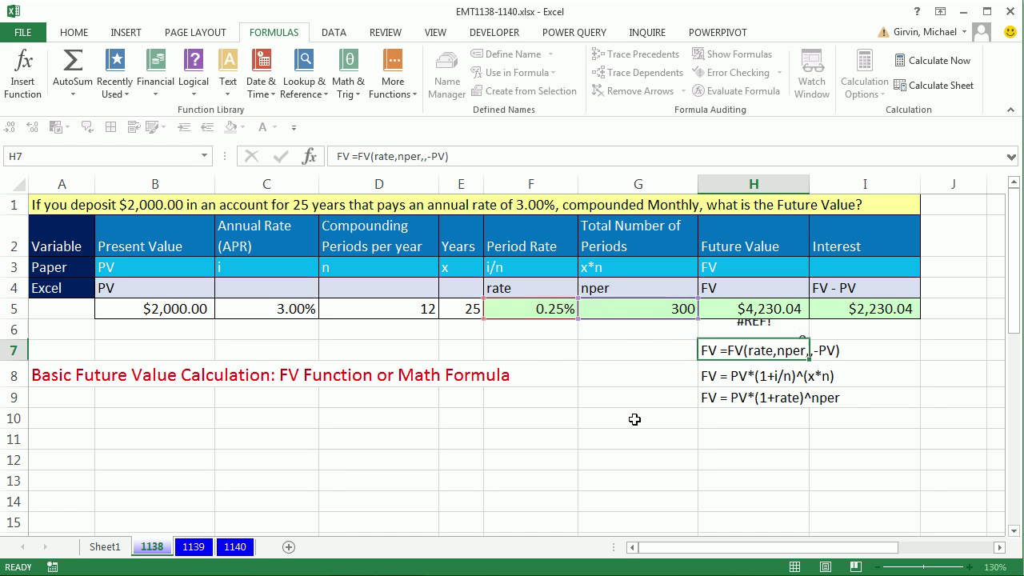
- Fix the B58 reference back to B5 so H6 returns 4230.039115
double_click(792, 331)
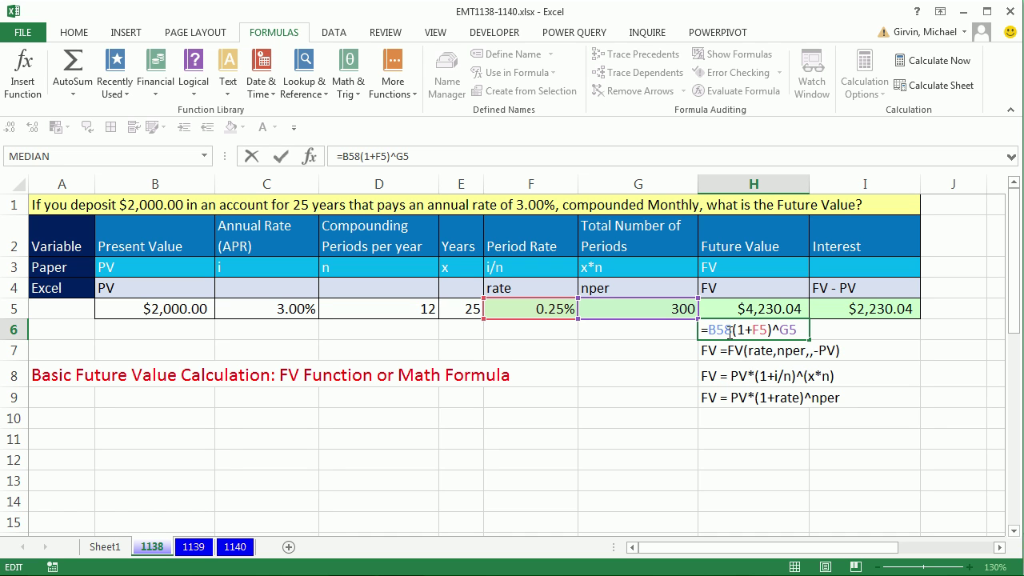
double_click(729, 331)
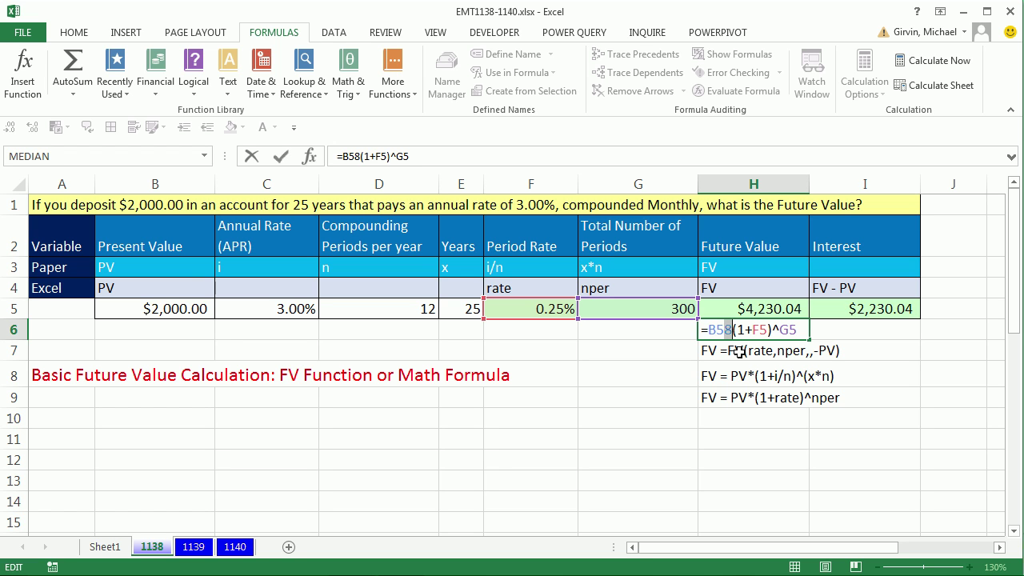
key(BackSpace)
text(*)
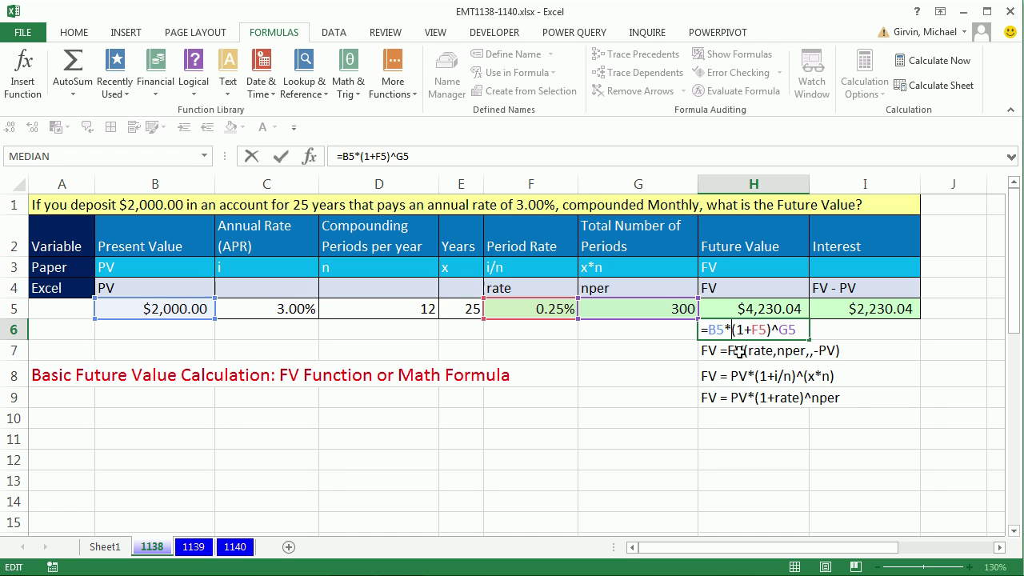
key(Return)
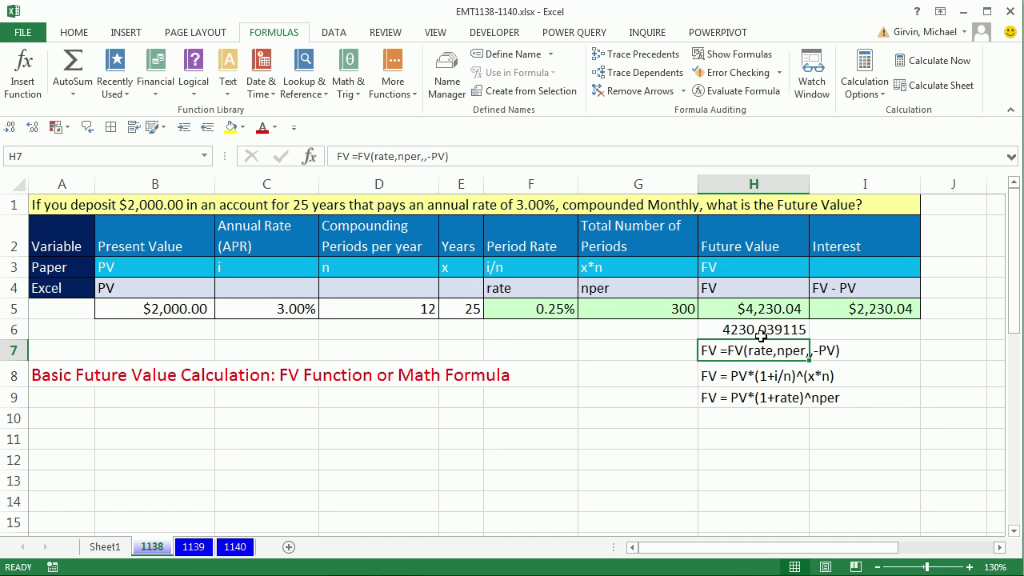
- Add decimals to H5 to compare with 4230.039115, then restore two decimal places
click(753, 309)
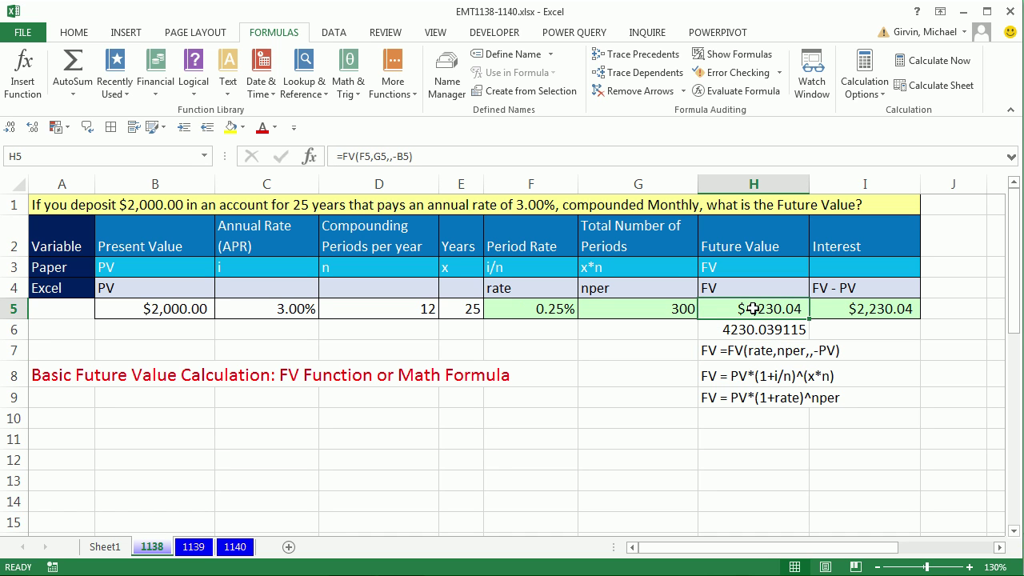
click(88, 36)
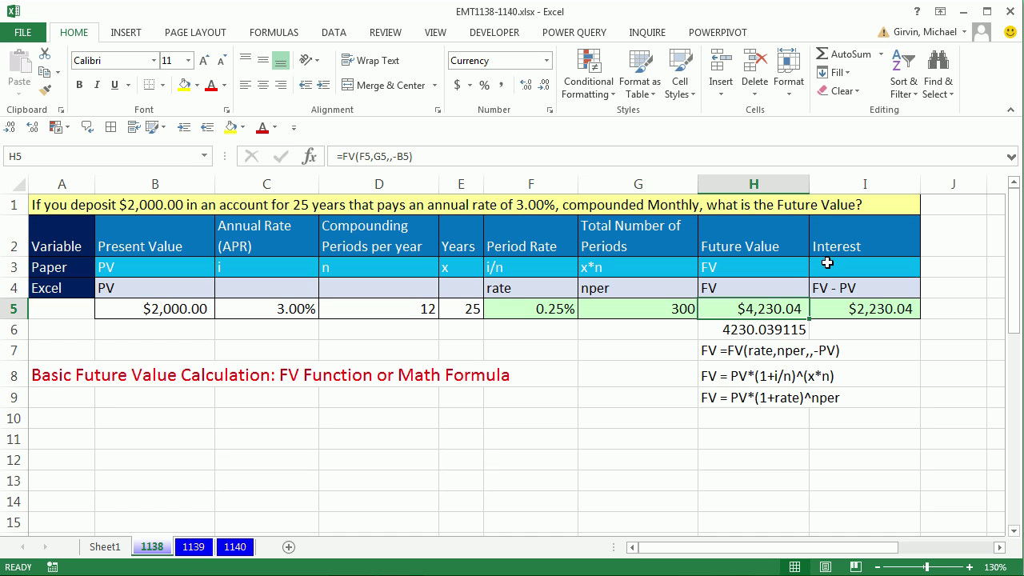
click(526, 88)
click(525, 87)
click(526, 87)
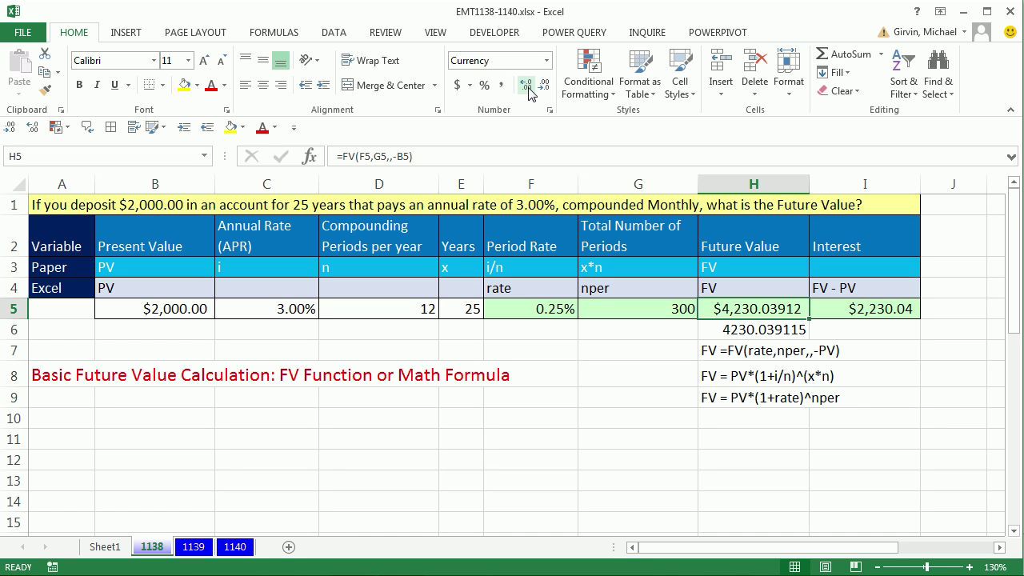
click(528, 88)
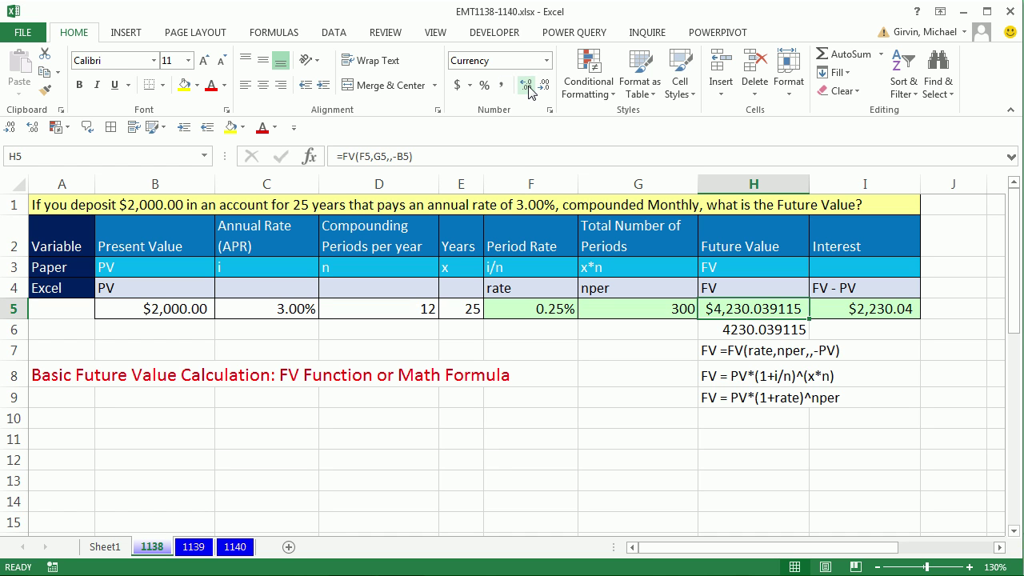
click(544, 86)
click(544, 86)
click(544, 86)
click(545, 87)
click(743, 328)
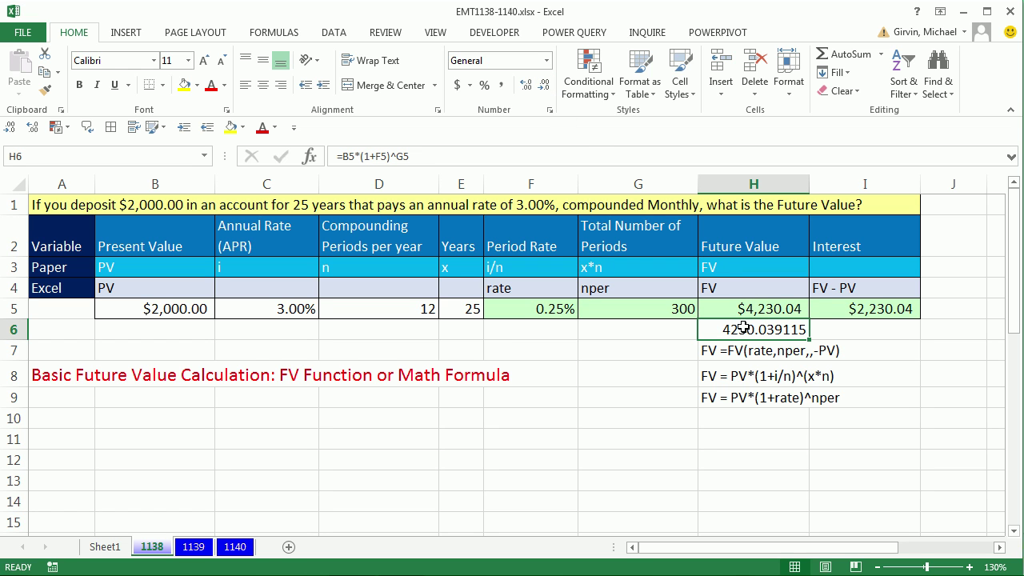
- Apply the Currency number format to H6 so it reads $4,230.04
click(546, 61)
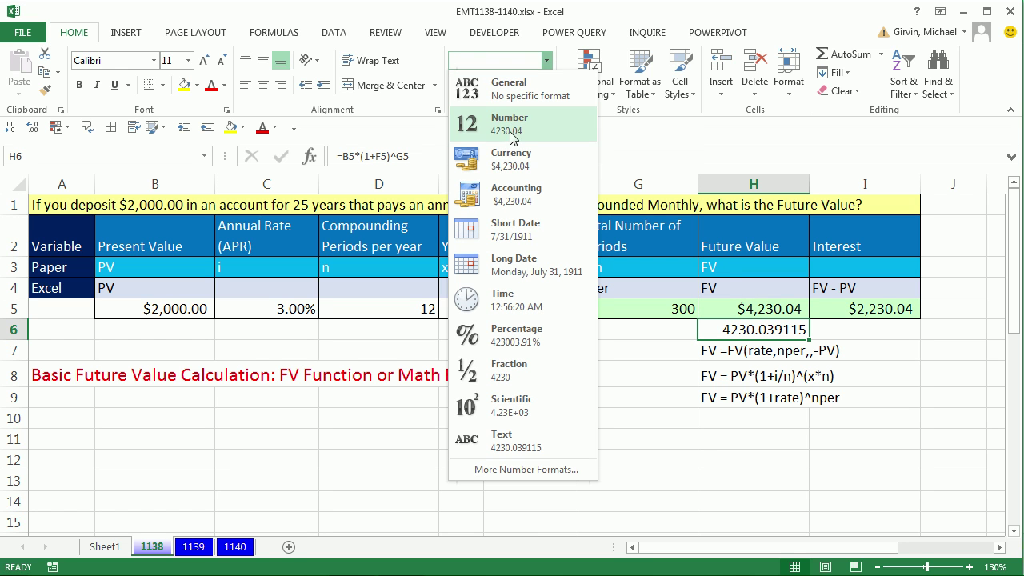
click(512, 158)
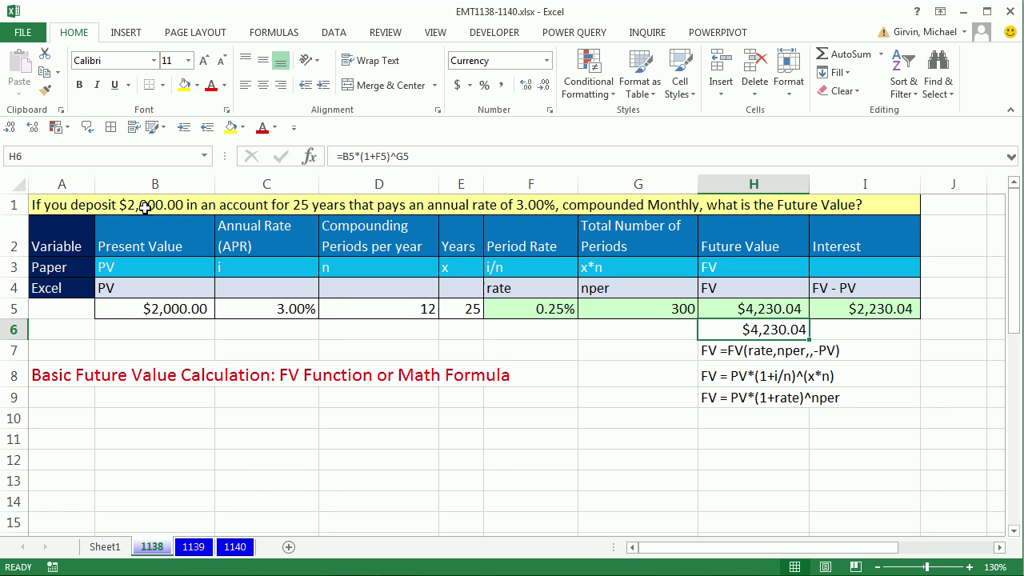
- Replace the 3.00% annual rate in C5 with 12
click(278, 310)
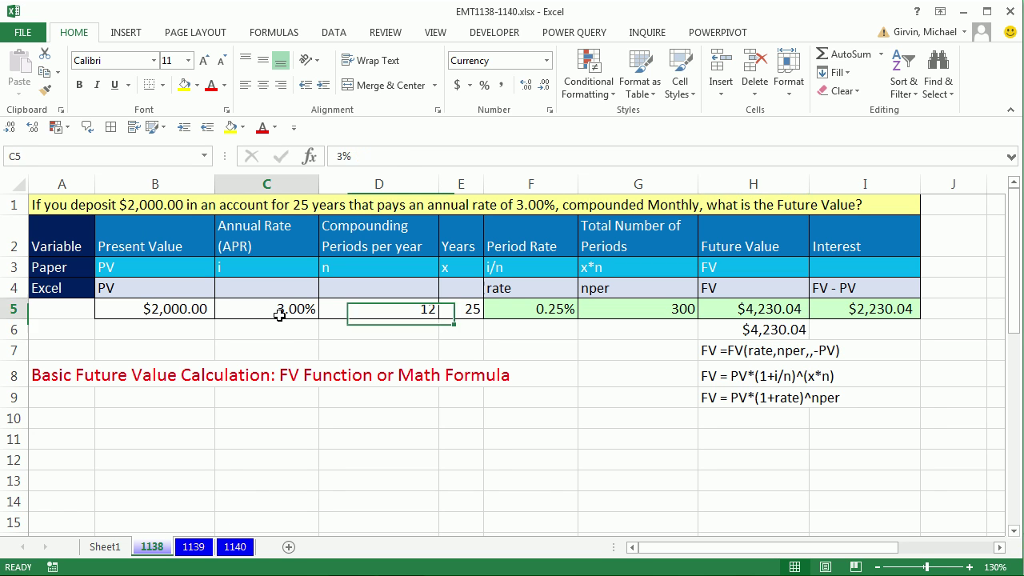
text(12)
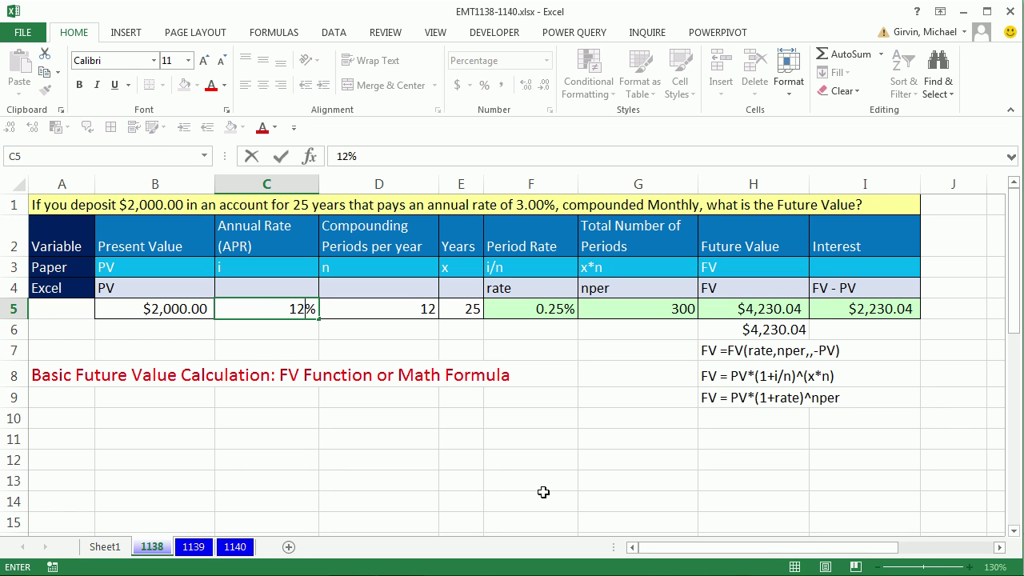
key(Return)
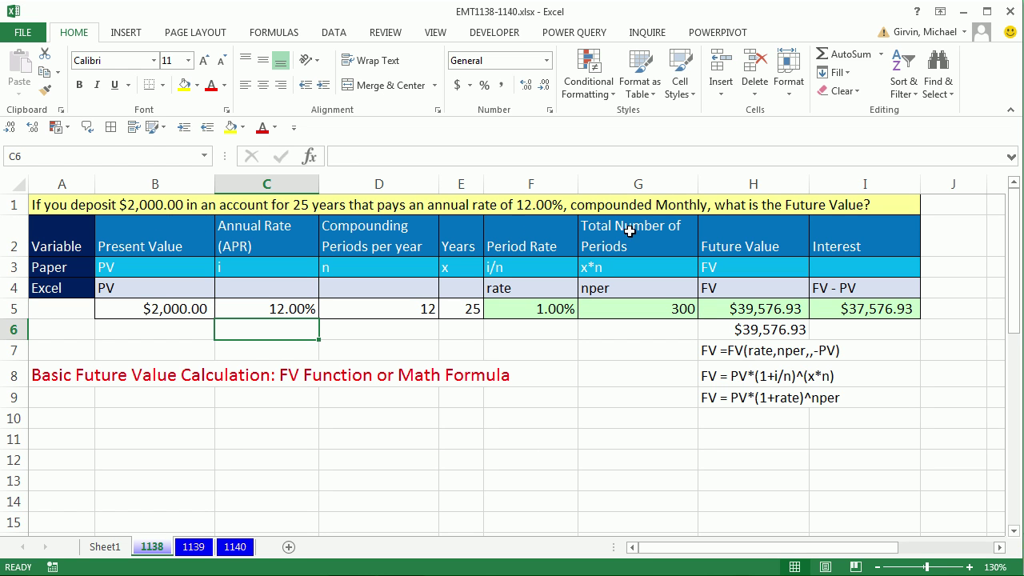